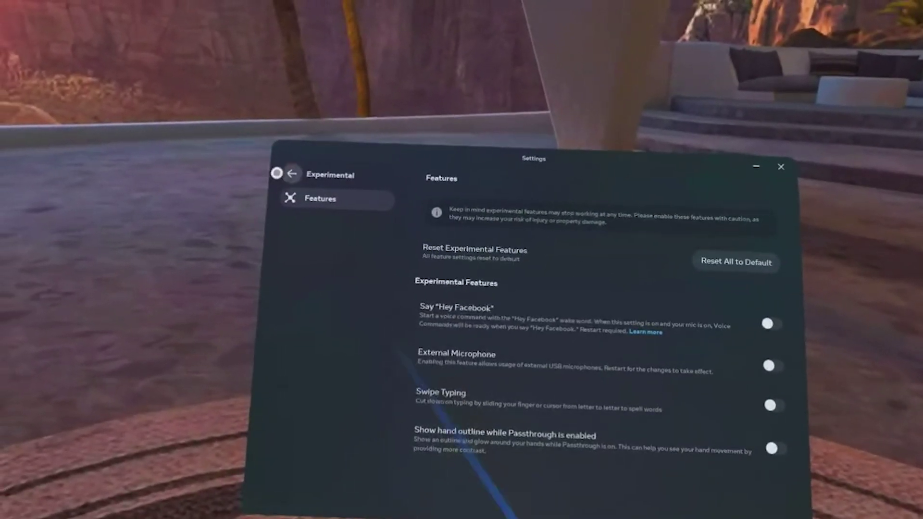
Go back to the settings categories and open System > Developer on the headset
{"action": "left_click", "coordinate": [276, 173]}
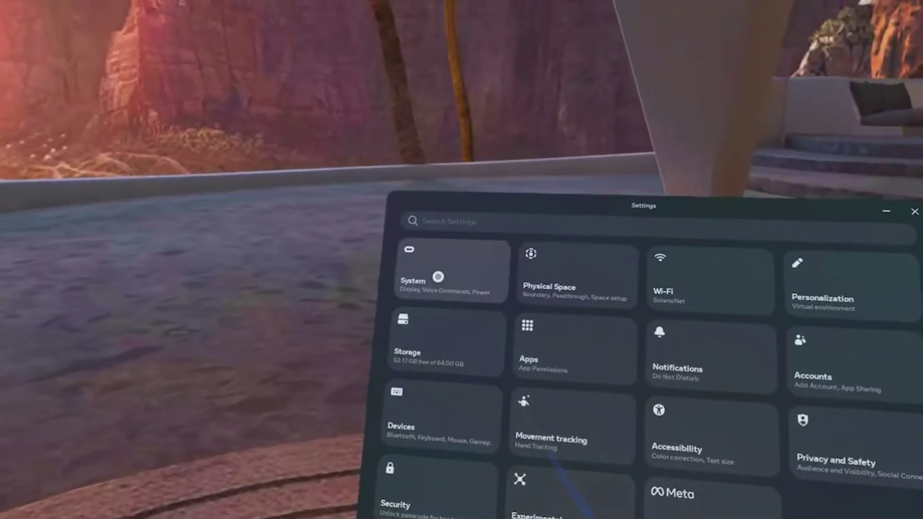
{"action": "left_click", "coordinate": [346, 214]}
{"action": "scroll", "coordinate": [447, 279], "scroll_direction": "down", "scroll_amount": 3}
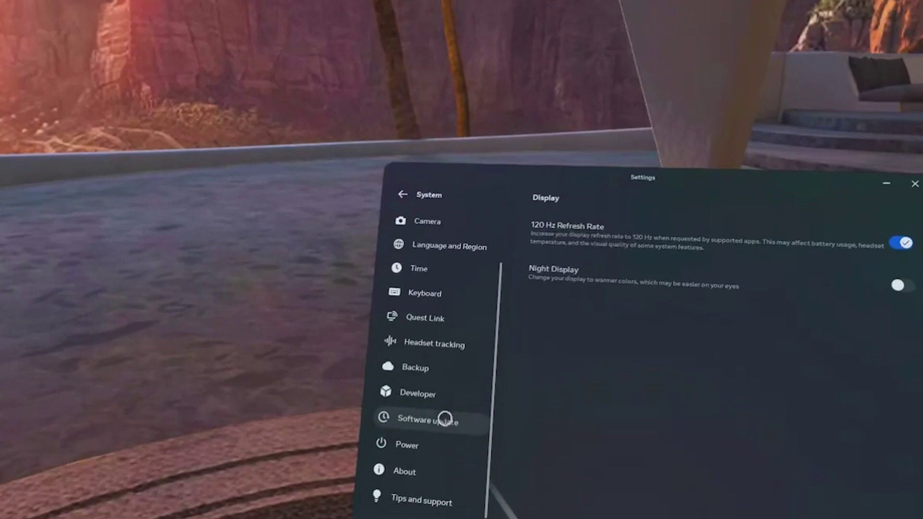
{"action": "left_click", "coordinate": [414, 388]}
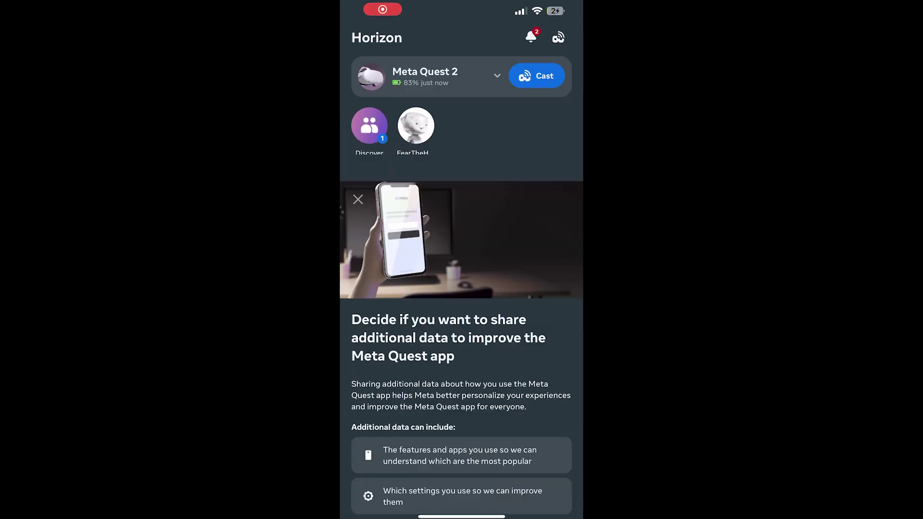
Dismiss the data-sharing prompt and reach Meta Quest 2's Headset settings > Developer Mode
{"action": "left_click", "coordinate": [358, 199]}
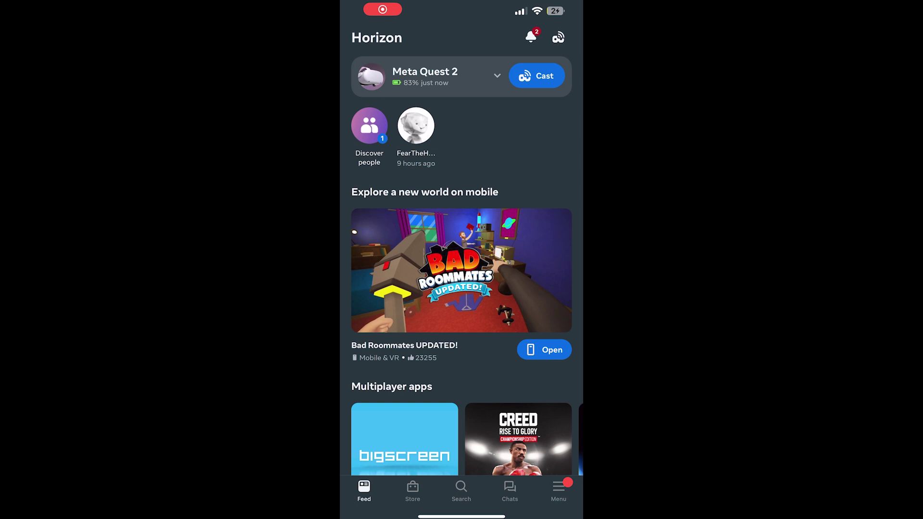
{"action": "left_click", "coordinate": [558, 491]}
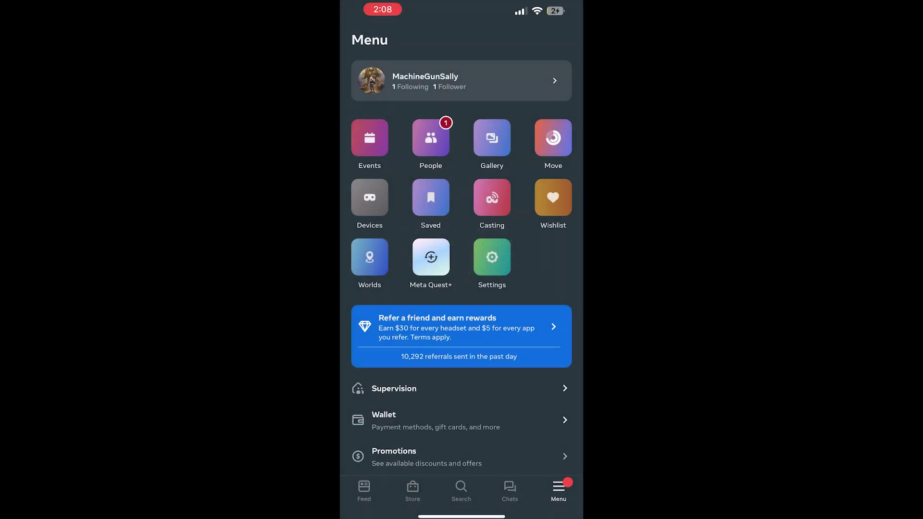
{"action": "left_click", "coordinate": [370, 197]}
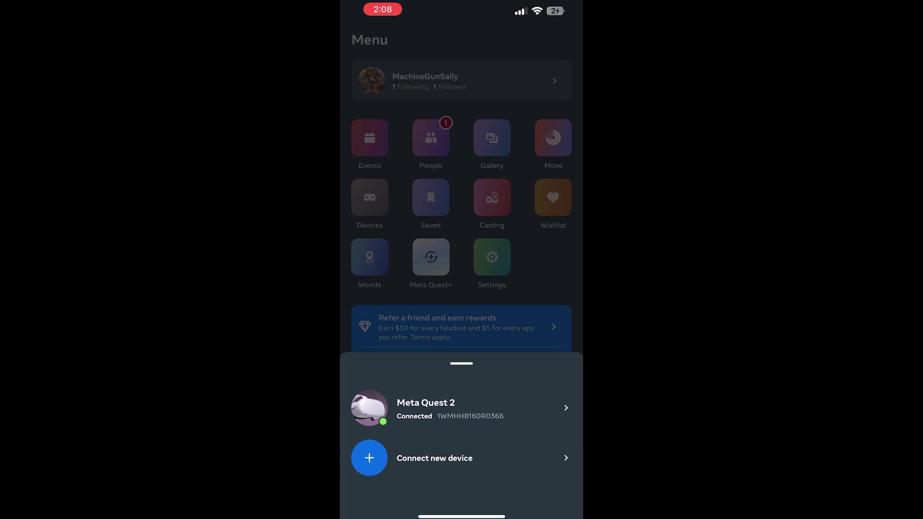
{"action": "left_click", "coordinate": [449, 409]}
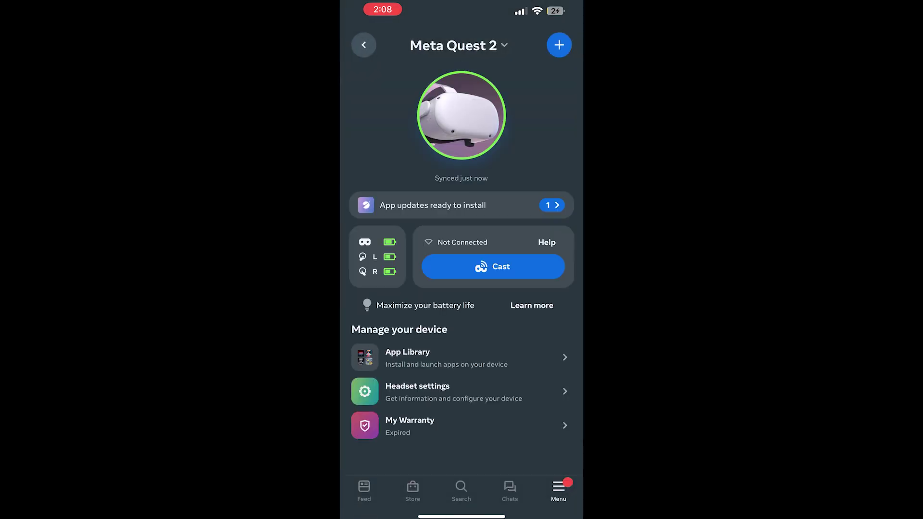
{"action": "left_click", "coordinate": [454, 392]}
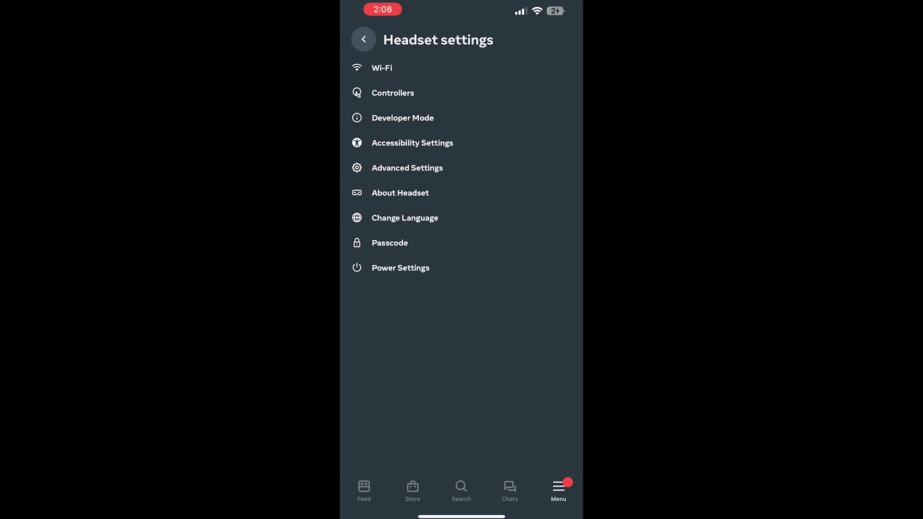
{"action": "left_click", "coordinate": [402, 118]}
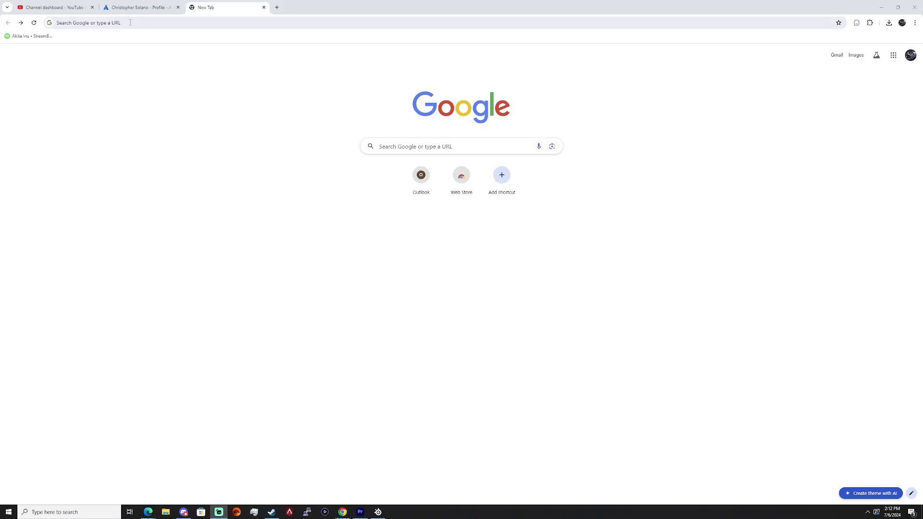
Search 'meta create organization', open the developer dashboard, and log in
{"action": "left_click", "coordinate": [130, 22]}
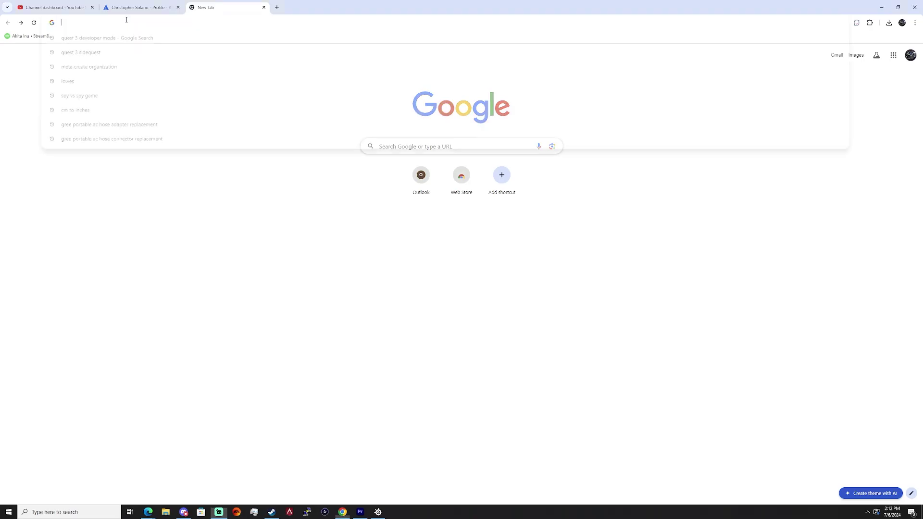
{"action": "type", "text": "meta "}
{"action": "type", "text": "creat"}
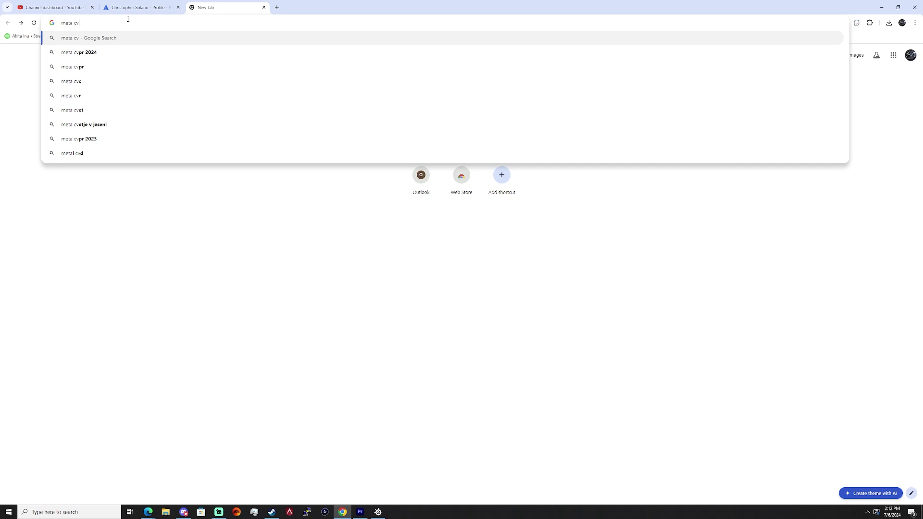
{"action": "key", "text": "Return"}
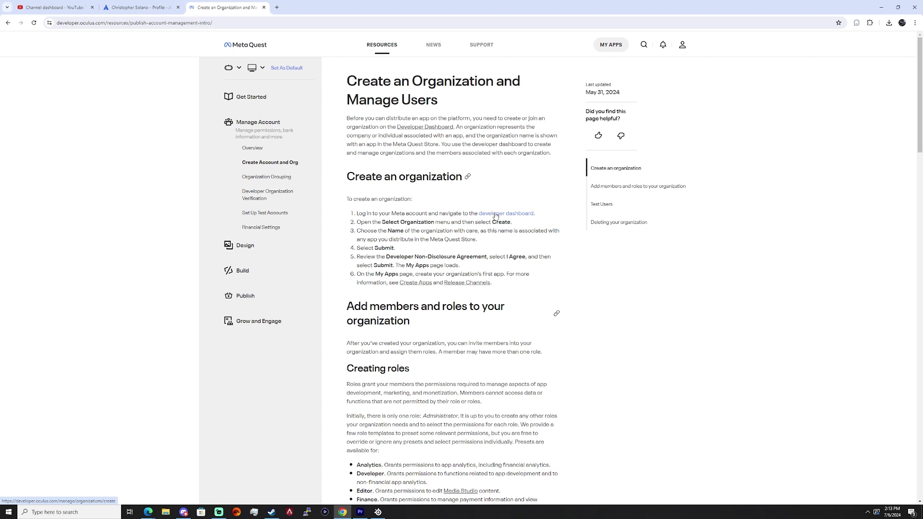
{"action": "left_click", "coordinate": [495, 214]}
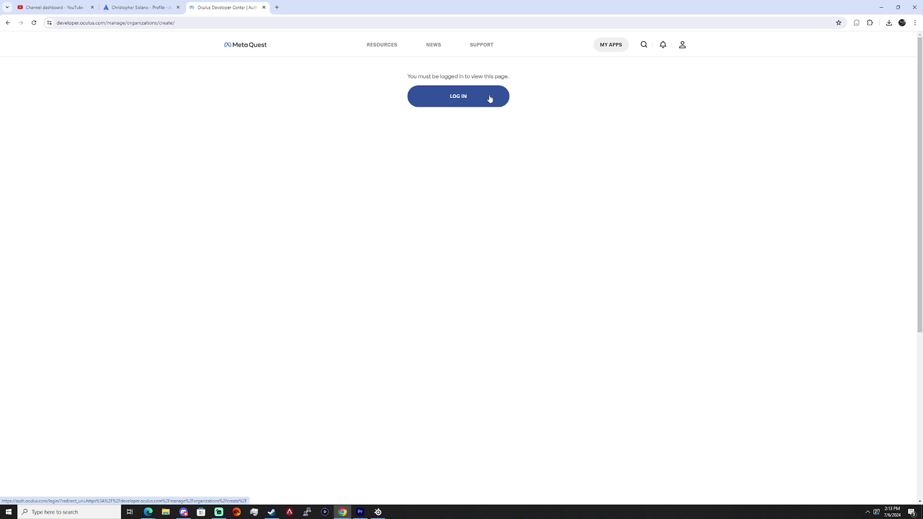
{"action": "left_click", "coordinate": [489, 98]}
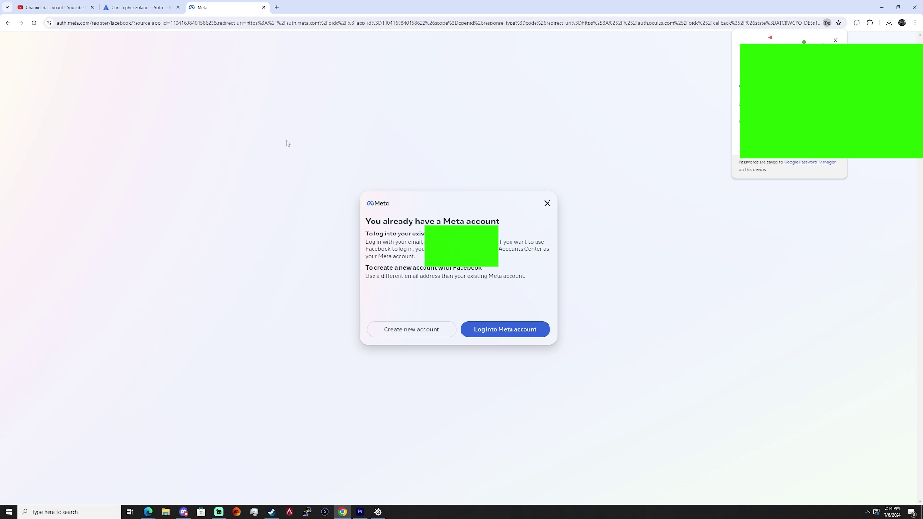
Continue with the existing Meta account, start two-factor setup, and re-enter the account password
{"action": "left_click", "coordinate": [536, 334]}
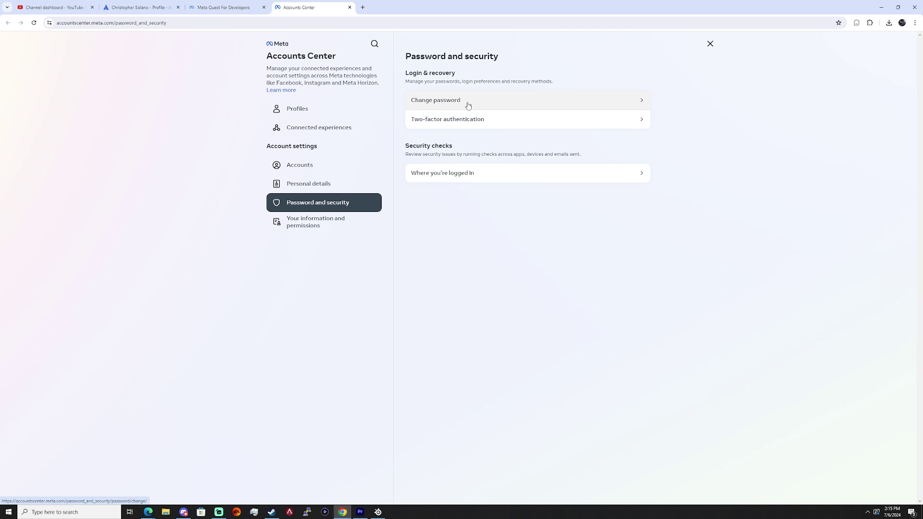
{"action": "left_click", "coordinate": [455, 120]}
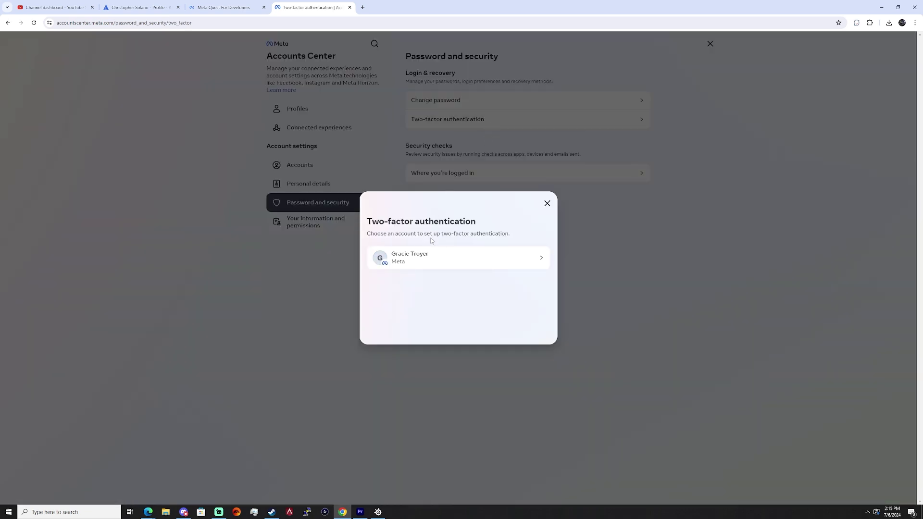
{"action": "left_click", "coordinate": [433, 261]}
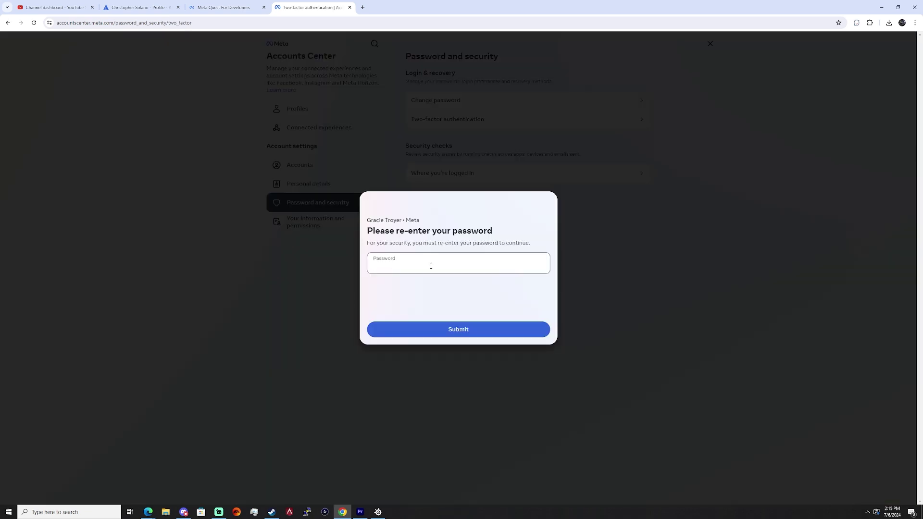
{"action": "type", "text": "••••••••••••"}
{"action": "left_click", "coordinate": [464, 326]}
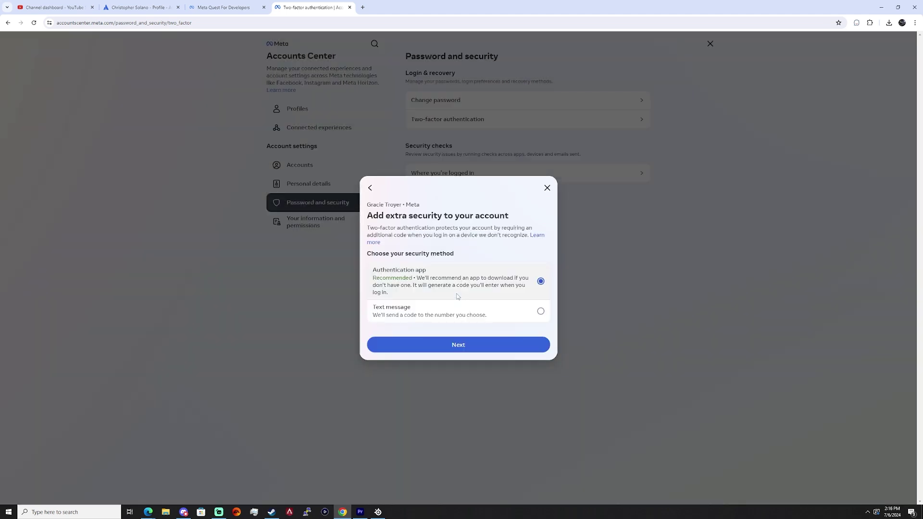
Choose text message, add the phone number, and enter the confirmation code to enable 2FA
{"action": "left_click", "coordinate": [465, 310]}
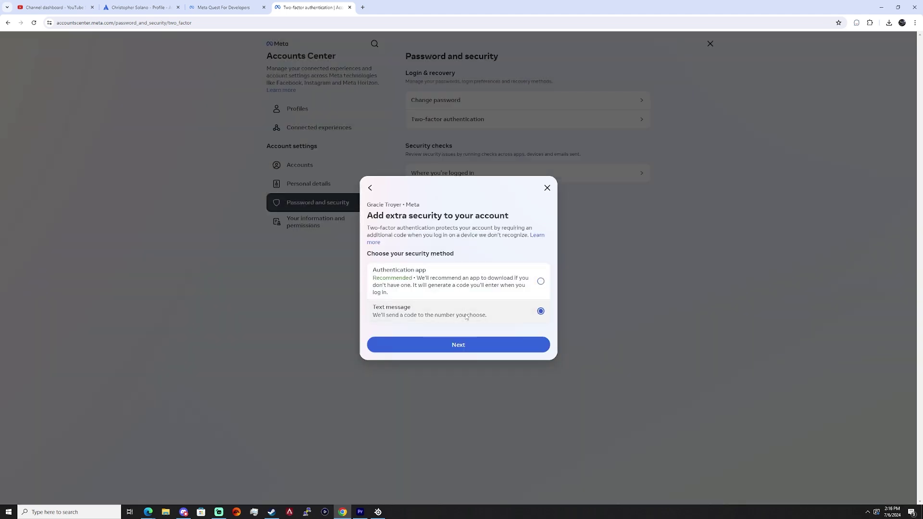
{"action": "left_click", "coordinate": [471, 348]}
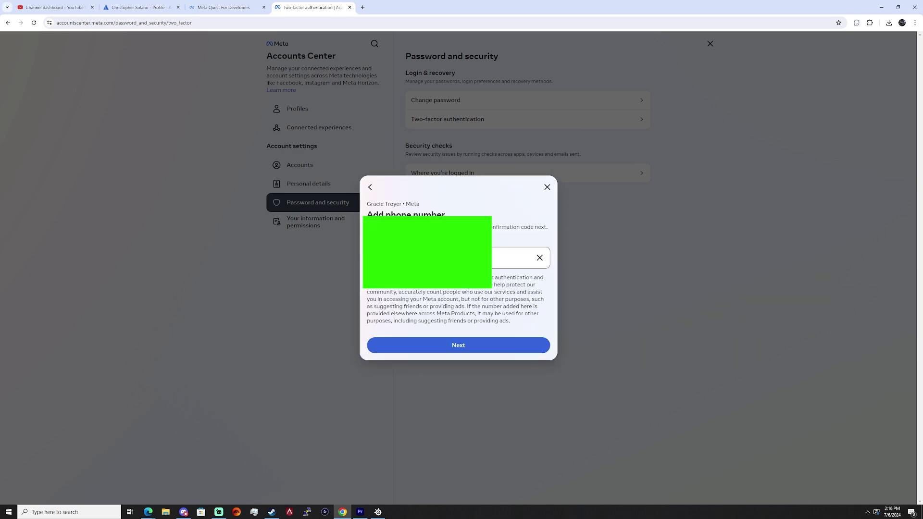
{"action": "left_click", "coordinate": [481, 345]}
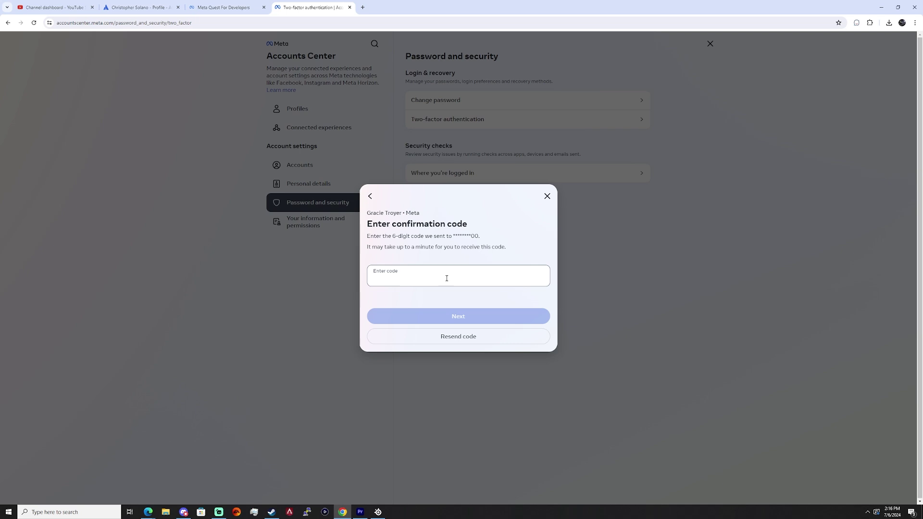
{"action": "left_click", "coordinate": [445, 316]}
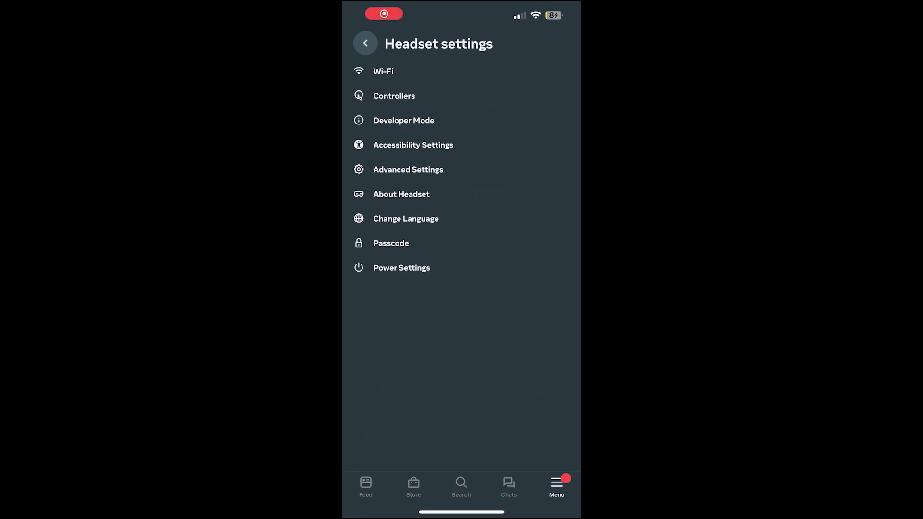
Flip the Developer Mode toggle on for the Meta Quest 2 in Headset settings
{"action": "left_click", "coordinate": [404, 120]}
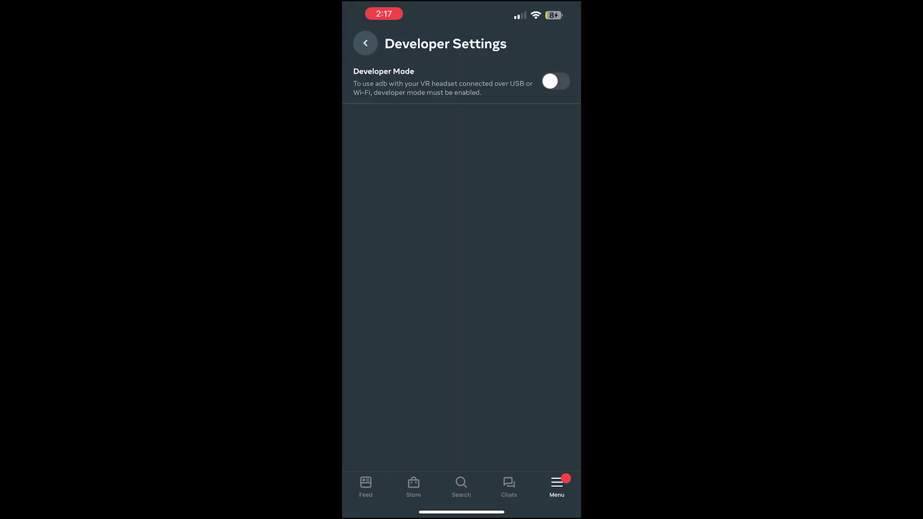
{"action": "left_click", "coordinate": [556, 82]}
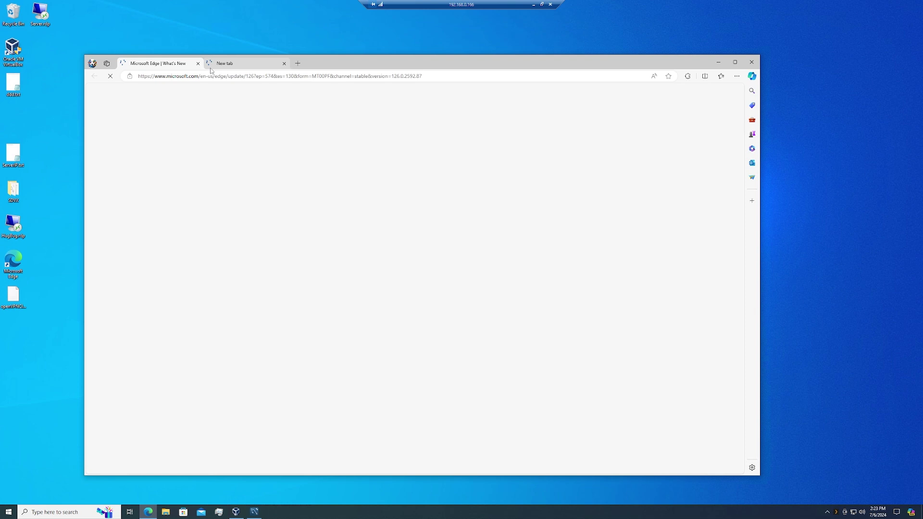
Search for SideQuest, open Get SideQuest, and download the Windows 10/11 x64 advanced installer
{"action": "left_click", "coordinate": [234, 64]}
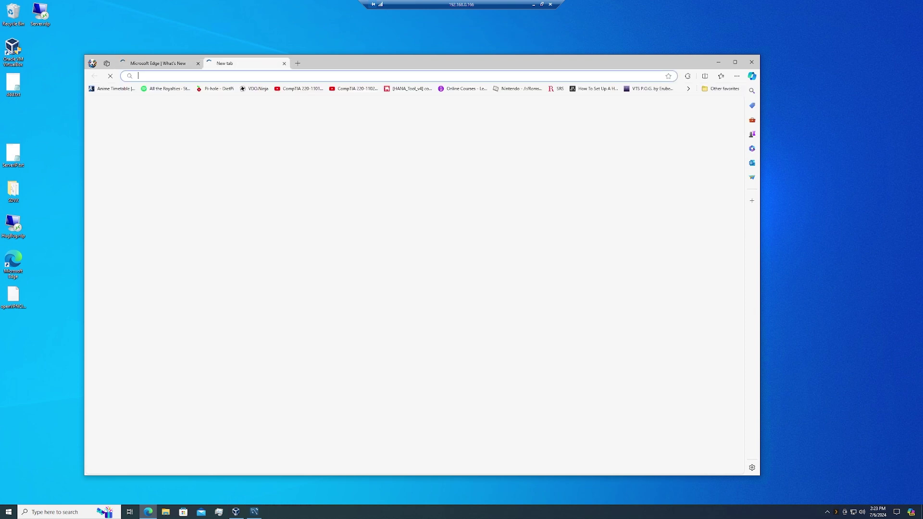
{"action": "type", "text": "sidwquest"}
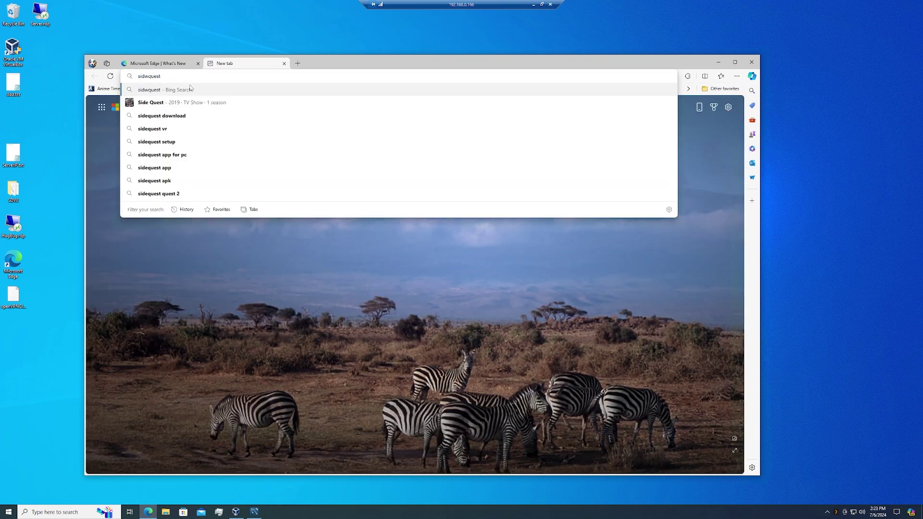
{"action": "left_click", "coordinate": [165, 115]}
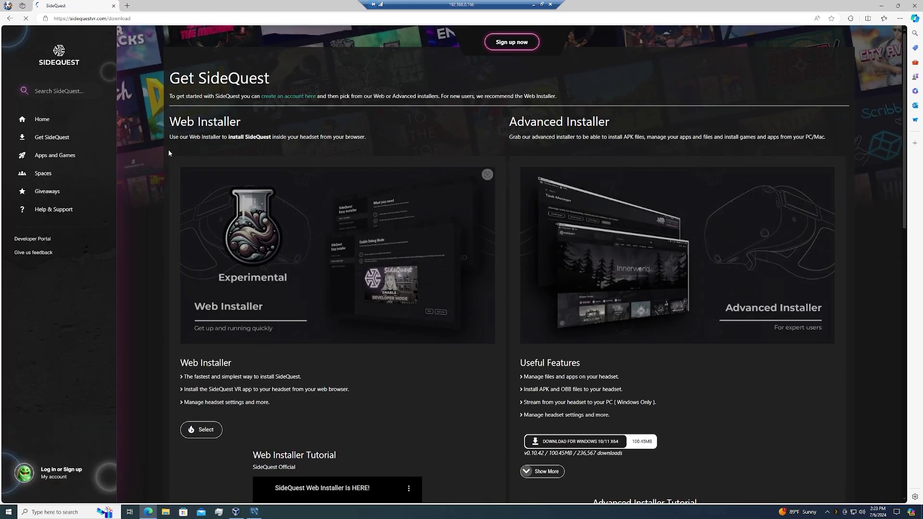
{"action": "left_click", "coordinate": [50, 139]}
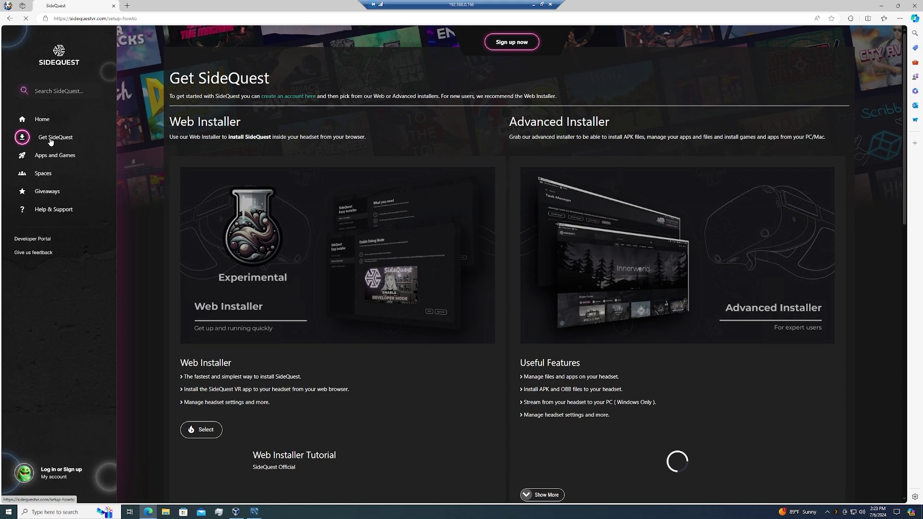
{"action": "scroll", "coordinate": [255, 365], "scroll_direction": "down", "scroll_amount": 1}
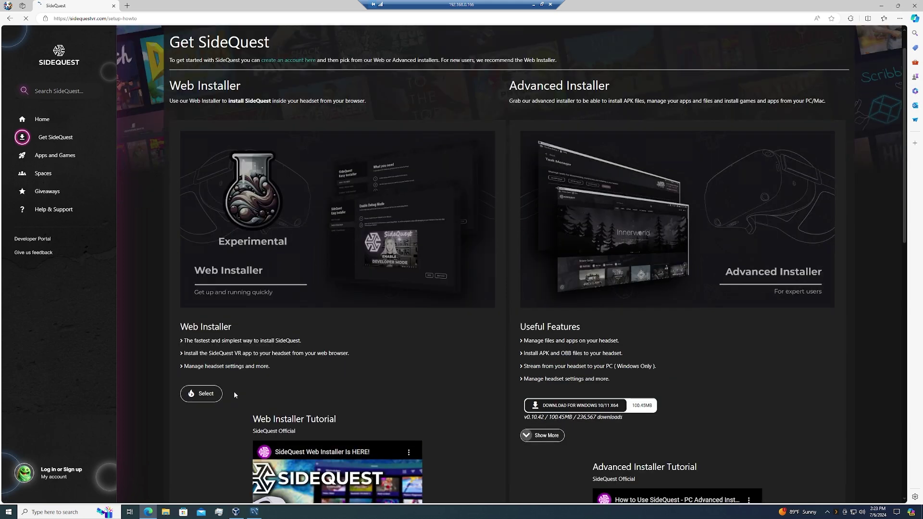
{"action": "left_click", "coordinate": [203, 393]}
{"action": "left_click", "coordinate": [577, 406]}
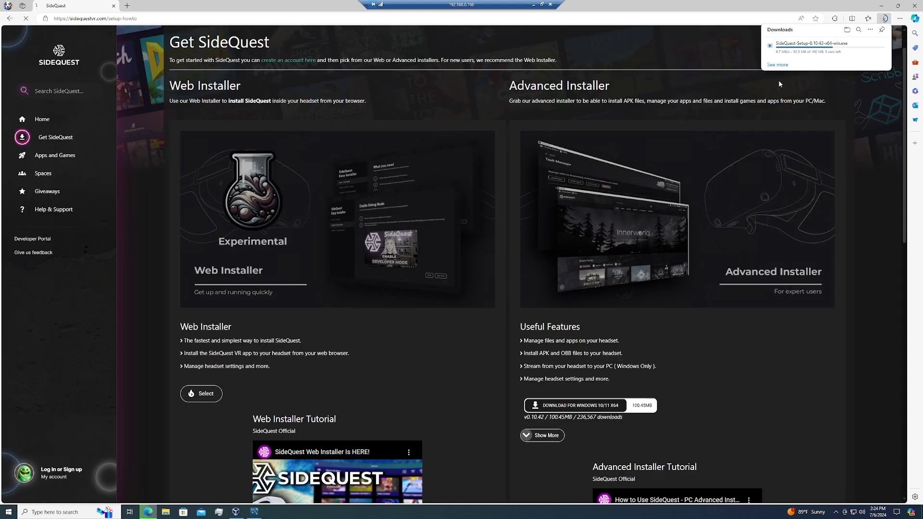
Run SideQuest-Setup-0.10.42-x64-win.exe and proceed through the installer to the completion page
{"action": "left_click", "coordinate": [783, 50]}
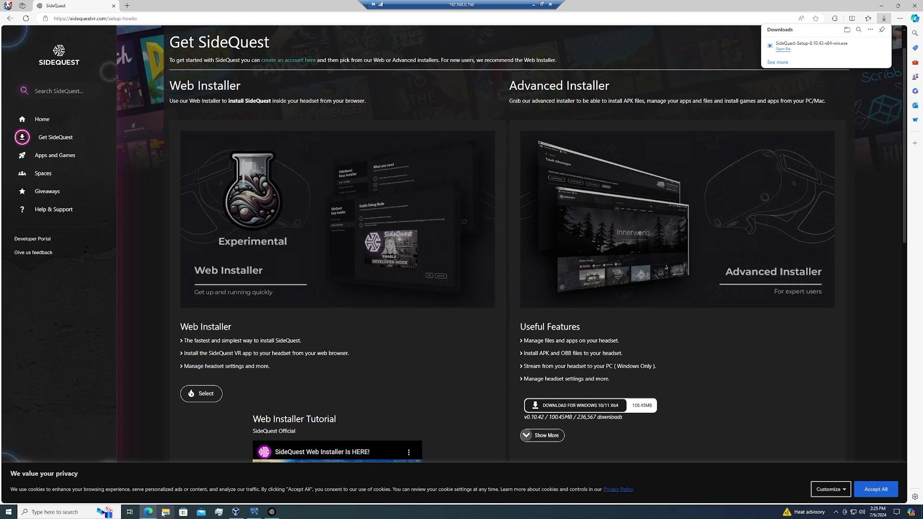
{"action": "key", "text": "Return"}
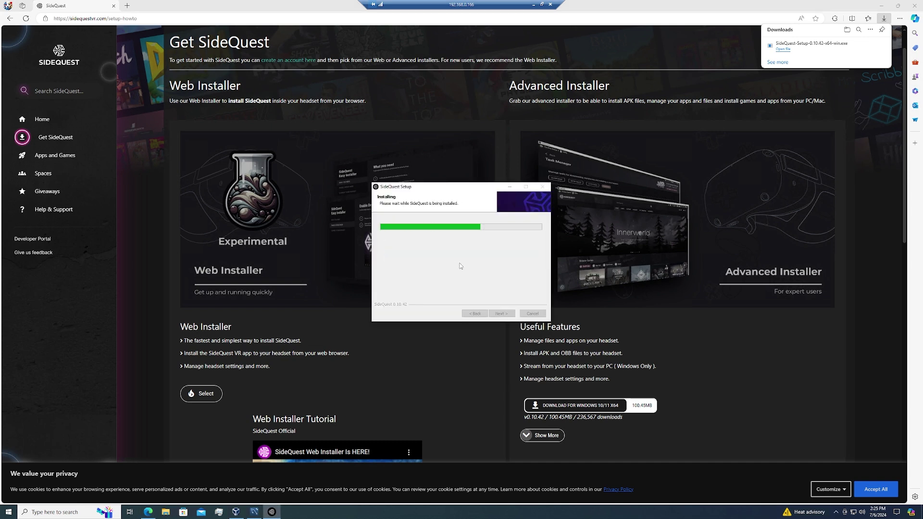
{"action": "key", "text": "Return"}
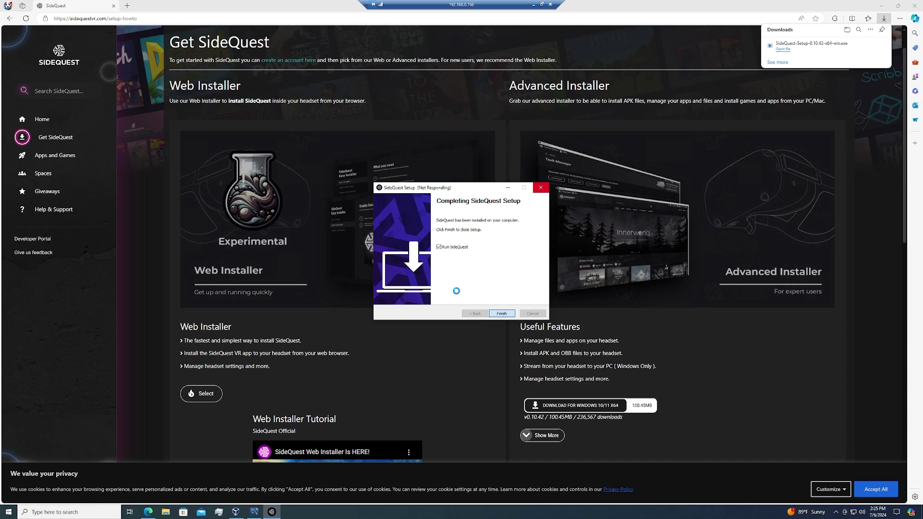
Launch SideQuest from Windows search and check its App Manager and settings pages
{"action": "key", "text": "super"}
{"action": "type", "text": "sidequesa"}
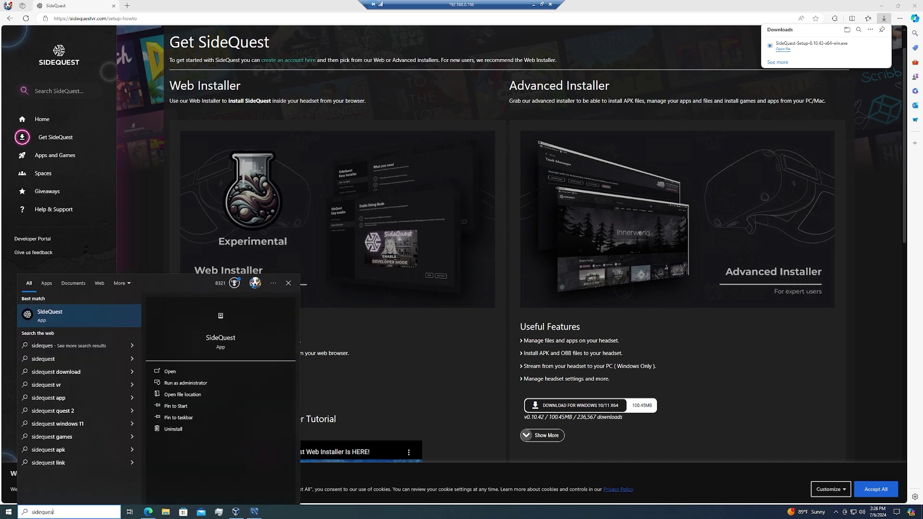
{"action": "key", "text": "Return"}
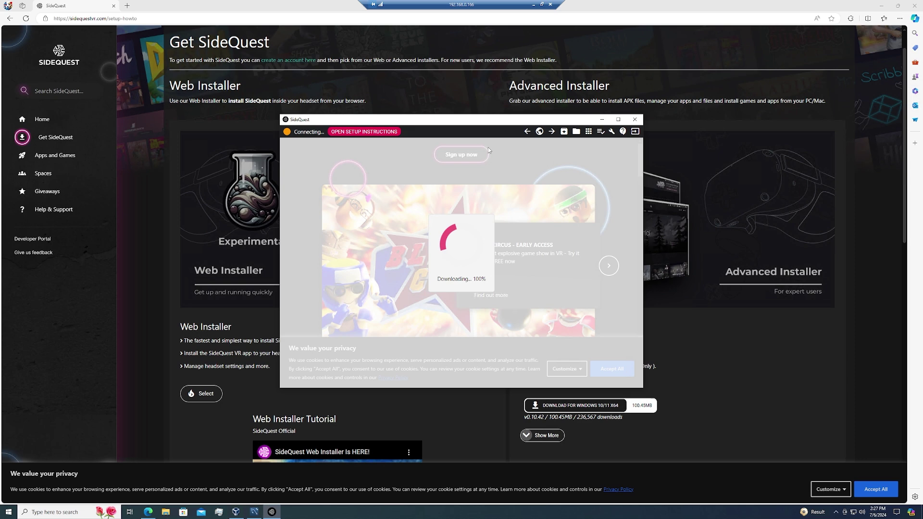
{"action": "left_click", "coordinate": [634, 131]}
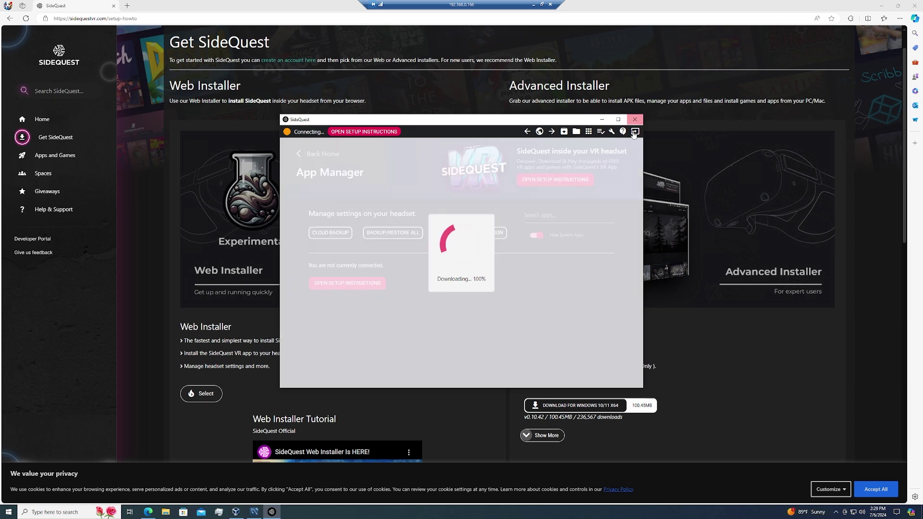
{"action": "left_click", "coordinate": [611, 131]}
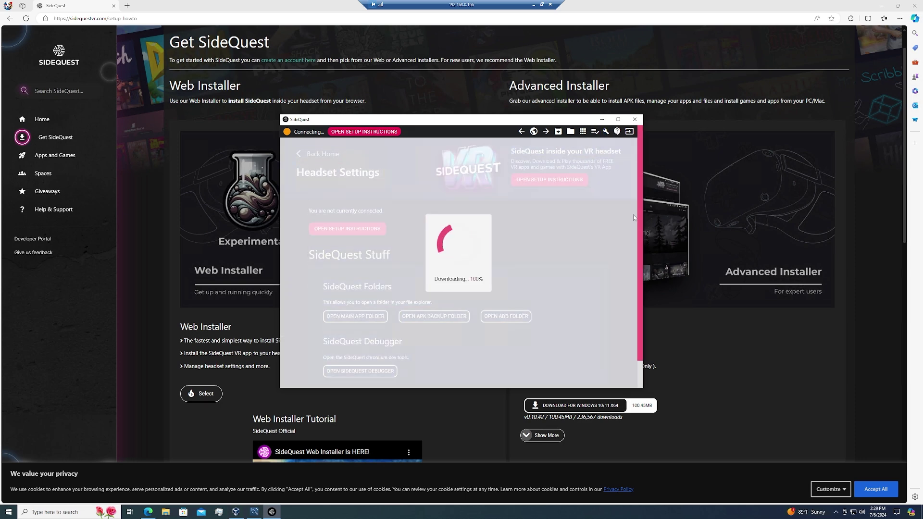
Close SideQuest and relaunch it from Windows search so the Quest 2 connects
{"action": "left_click", "coordinate": [634, 119]}
{"action": "left_click", "coordinate": [77, 512]}
{"action": "type", "text": "s"}
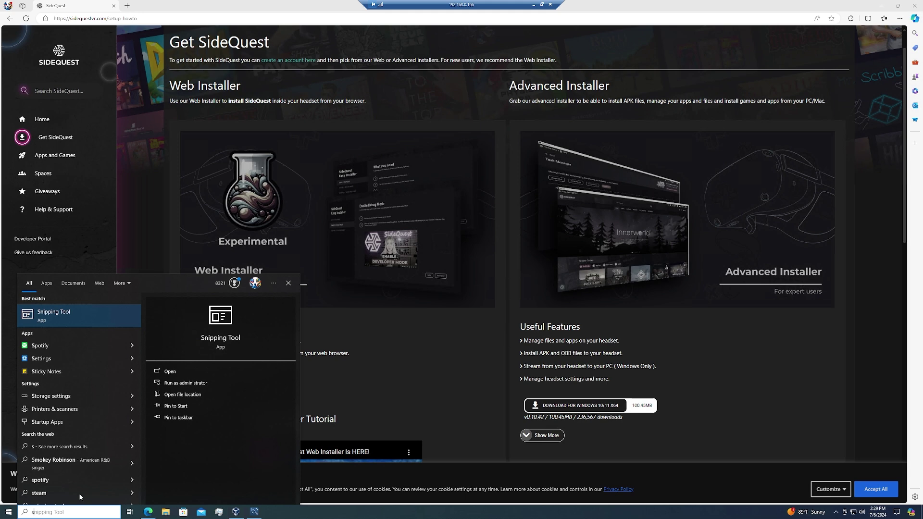
{"action": "type", "text": "idequest"}
{"action": "key", "text": "Return"}
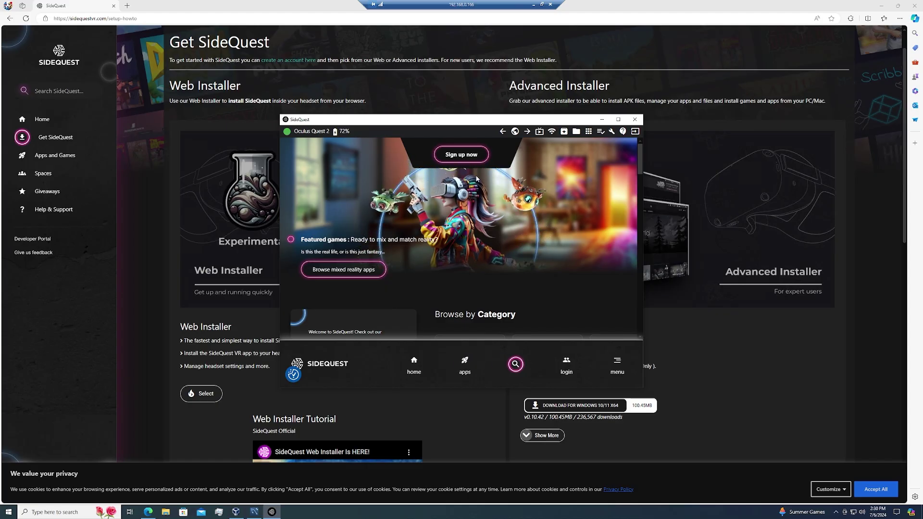
Search 'sidequest', open the SideQuest VR app's page, and start sideloading it
{"action": "left_click", "coordinate": [515, 364]}
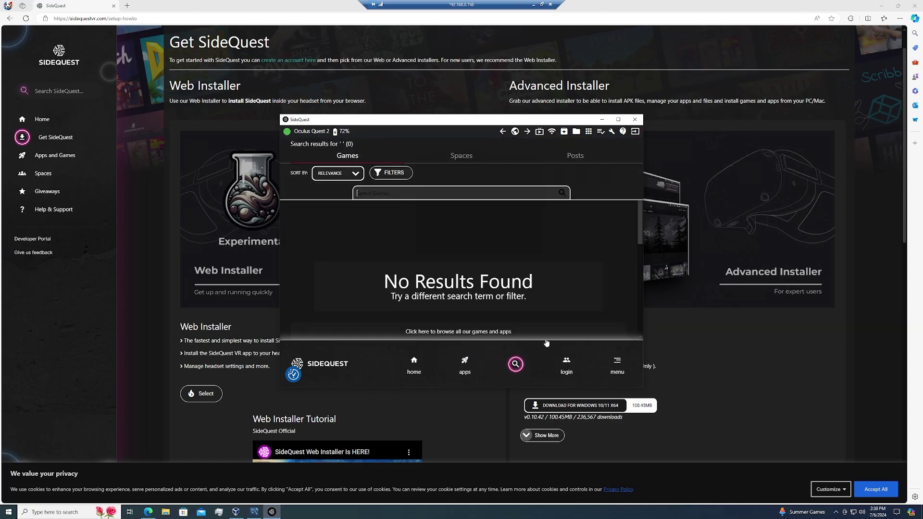
{"action": "type", "text": "sideque"}
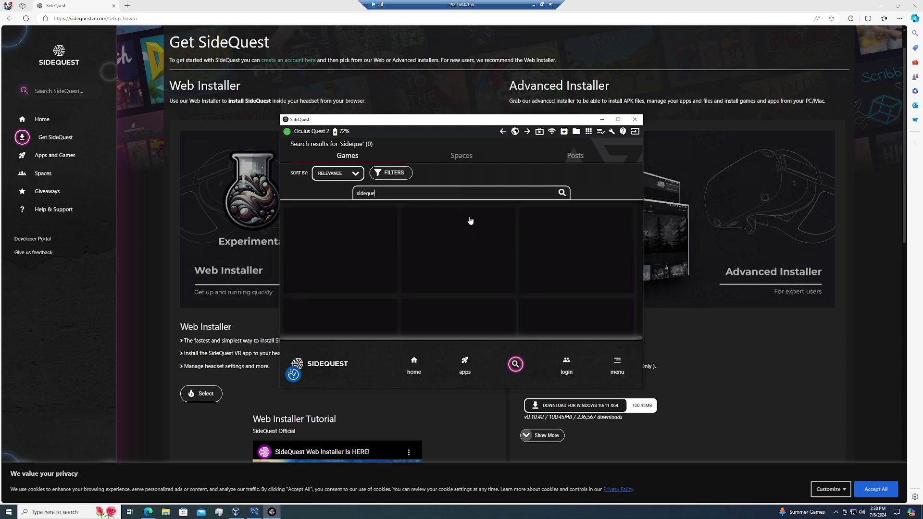
{"action": "type", "text": "st"}
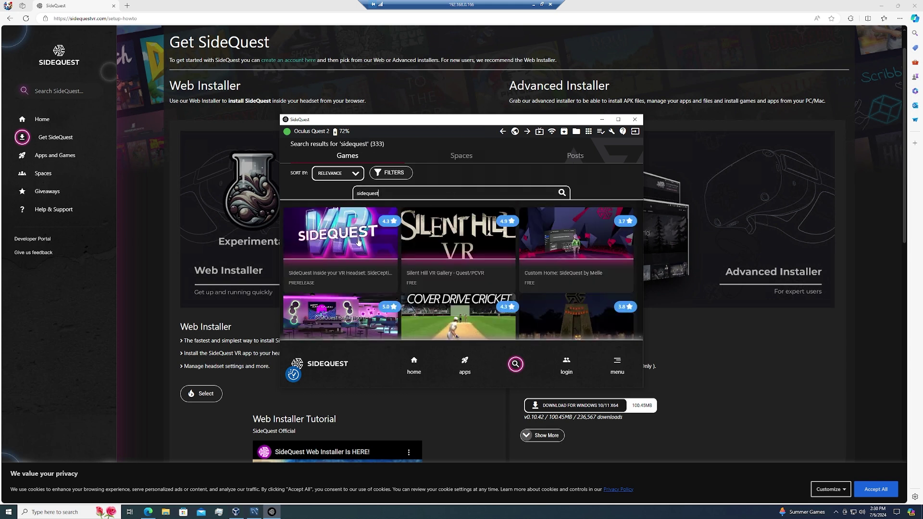
{"action": "left_click", "coordinate": [351, 238]}
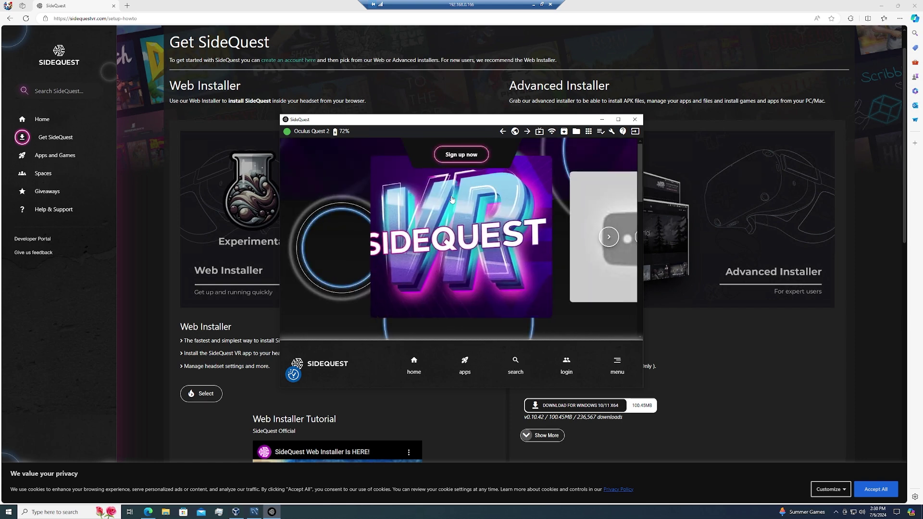
{"action": "scroll", "coordinate": [472, 235], "scroll_direction": "down", "scroll_amount": 3}
{"action": "left_click", "coordinate": [580, 372]}
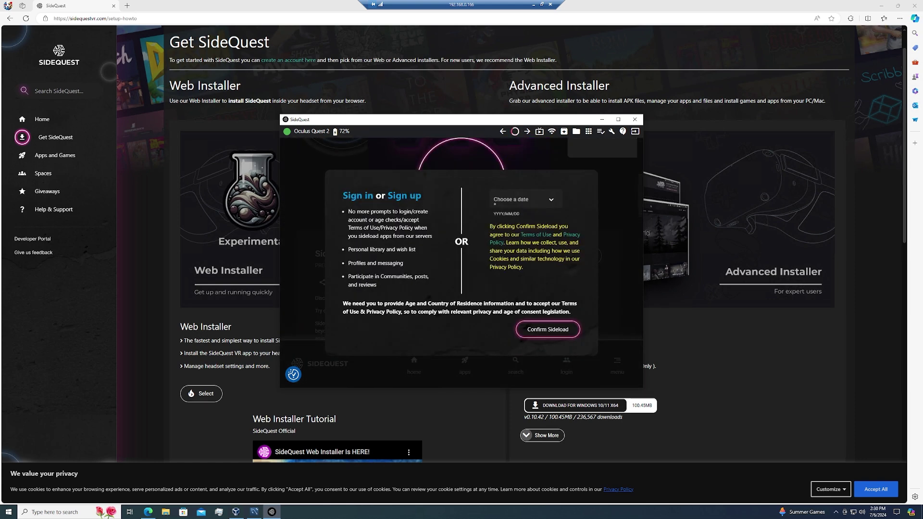
Set country of residence to United States, pick a birth date, and confirm the sideload
{"action": "left_click", "coordinate": [525, 199]}
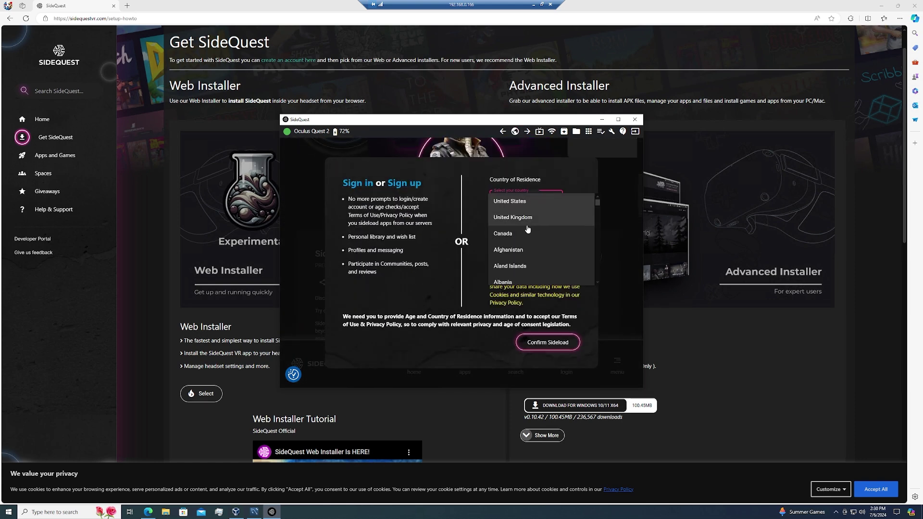
{"action": "left_click", "coordinate": [451, 242]}
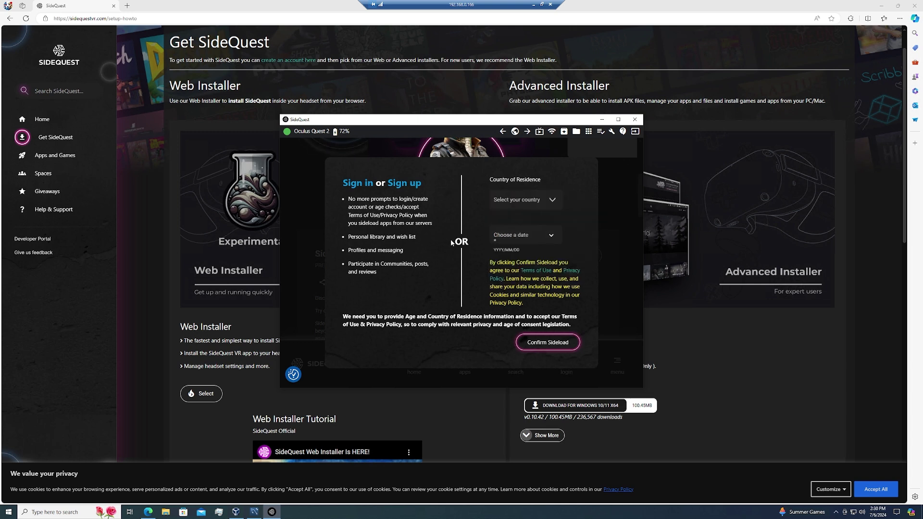
{"action": "left_click", "coordinate": [524, 201]}
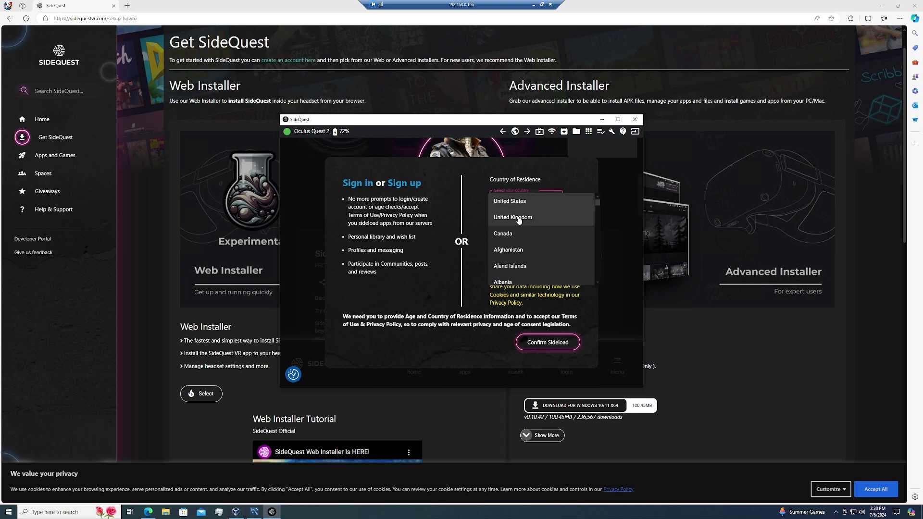
{"action": "left_click", "coordinate": [510, 201]}
{"action": "left_click", "coordinate": [496, 235]}
{"action": "left_click", "coordinate": [552, 235]}
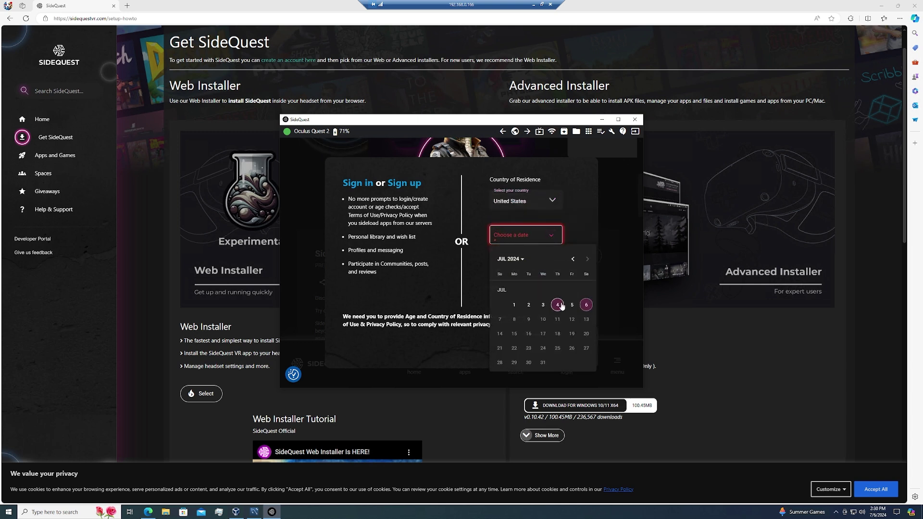
{"action": "left_click", "coordinate": [511, 259]}
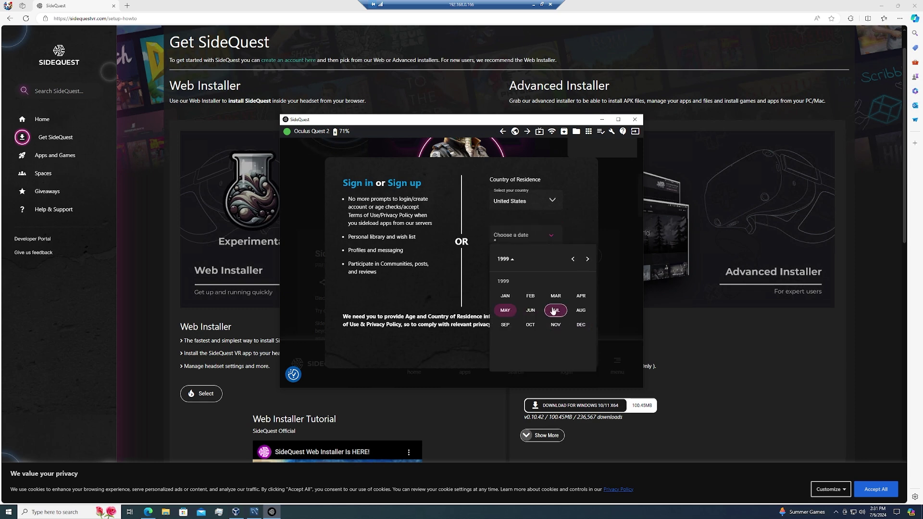
{"action": "left_click", "coordinate": [556, 310]}
{"action": "left_click", "coordinate": [586, 348]}
{"action": "left_click", "coordinate": [551, 343]}
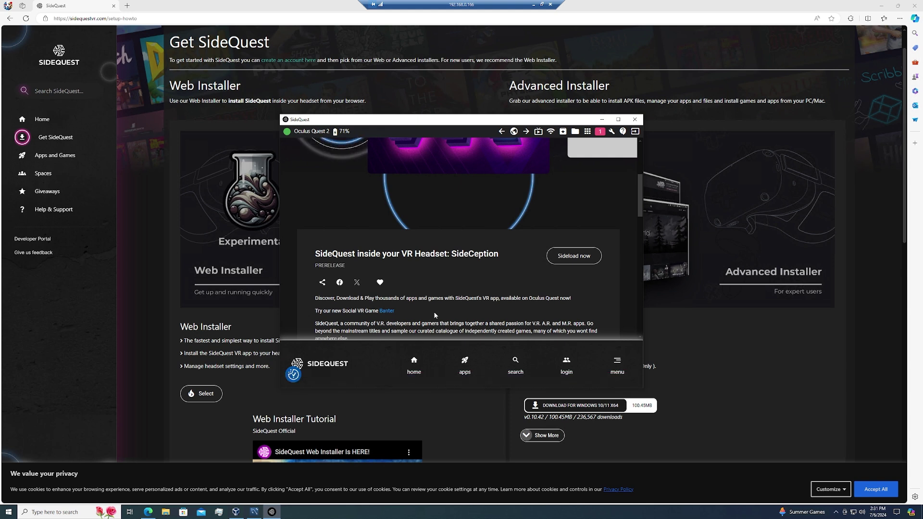
Check the install progress, then filter the headset Library to Unknown sources
{"action": "left_click", "coordinate": [600, 132]}
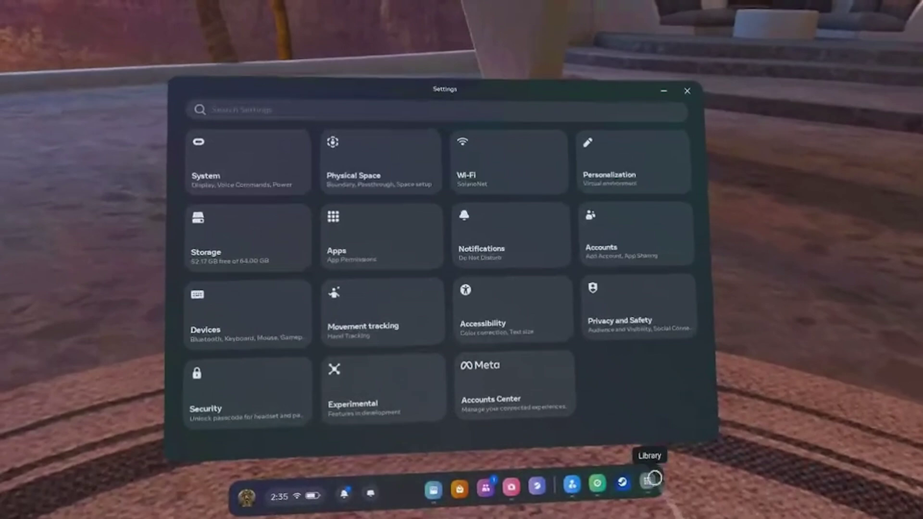
{"action": "left_click", "coordinate": [654, 478]}
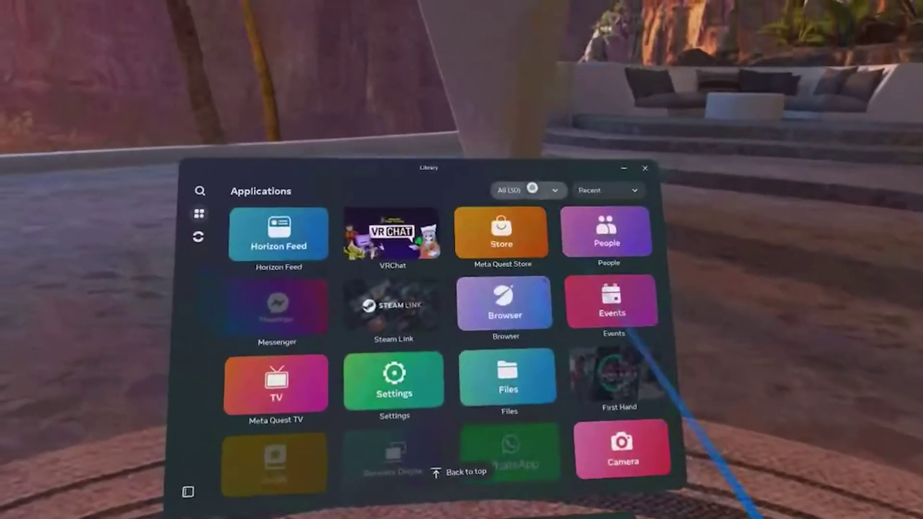
{"action": "left_click", "coordinate": [532, 188]}
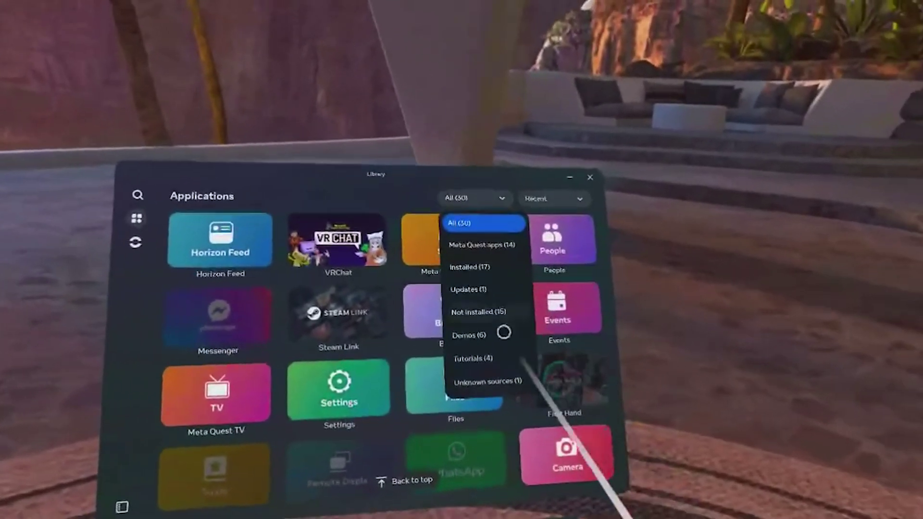
{"action": "left_click", "coordinate": [479, 381]}
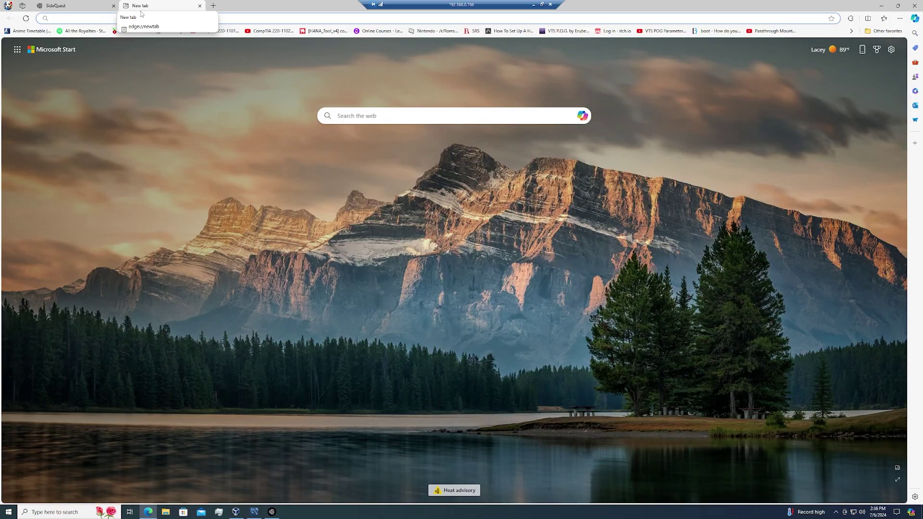
Log in at sdq.st/link and link the headset's SideQuest app with its 6-digit code
{"action": "type", "text": "sdq.s"}
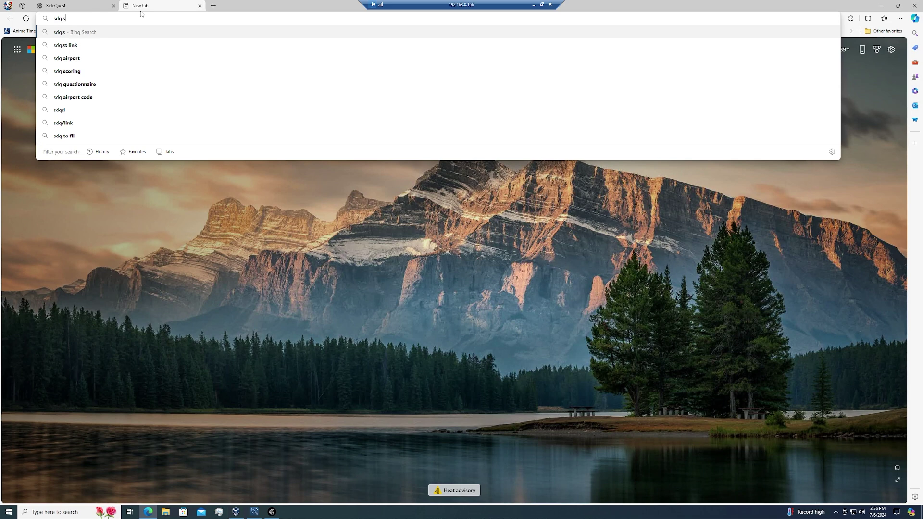
{"action": "type", "text": "t/link"}
{"action": "key", "text": "Return"}
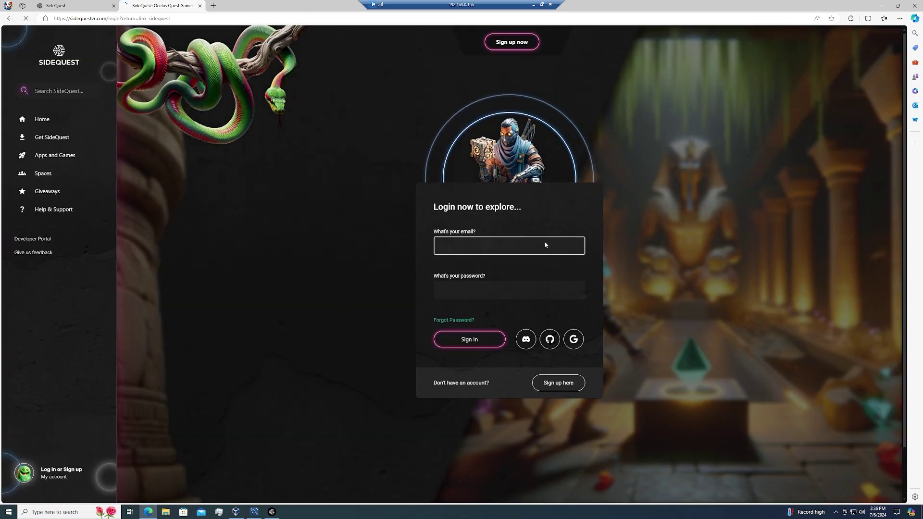
{"action": "left_click", "coordinate": [544, 244]}
{"action": "left_click", "coordinate": [550, 219]}
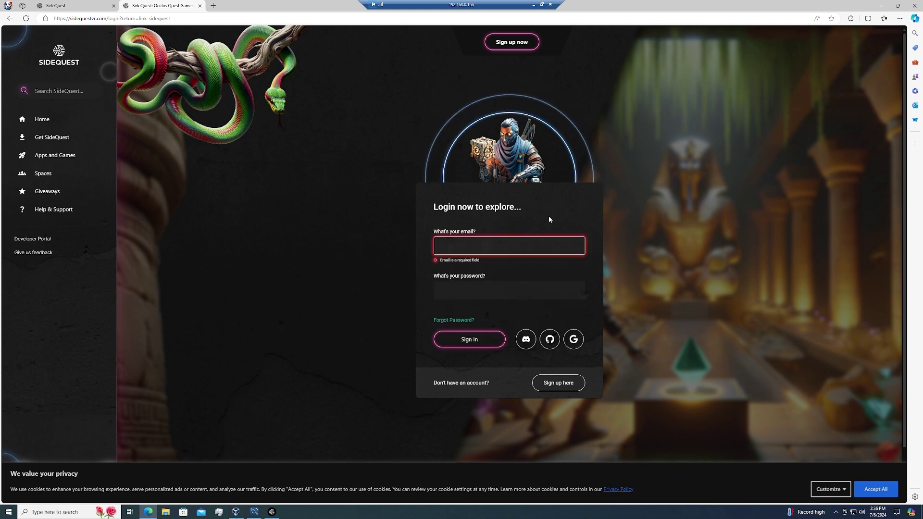
{"action": "left_click", "coordinate": [476, 337]}
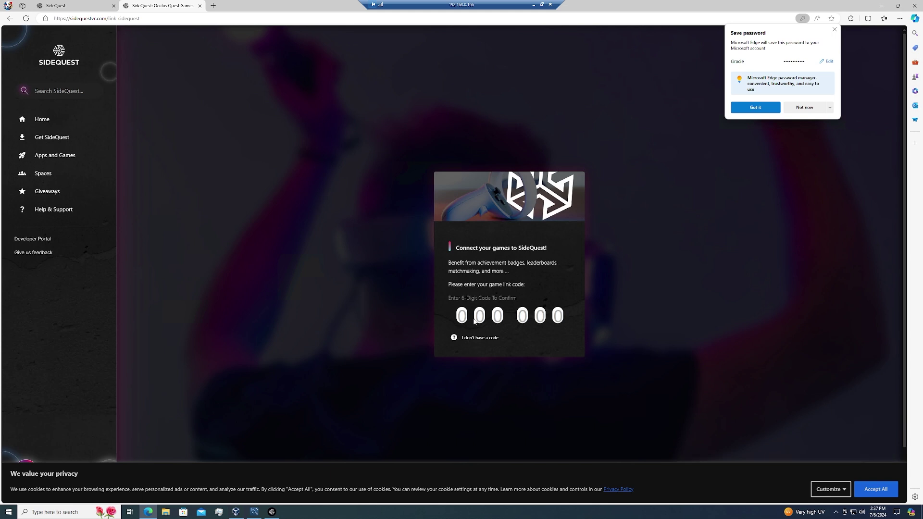
{"action": "type", "text": "685"}
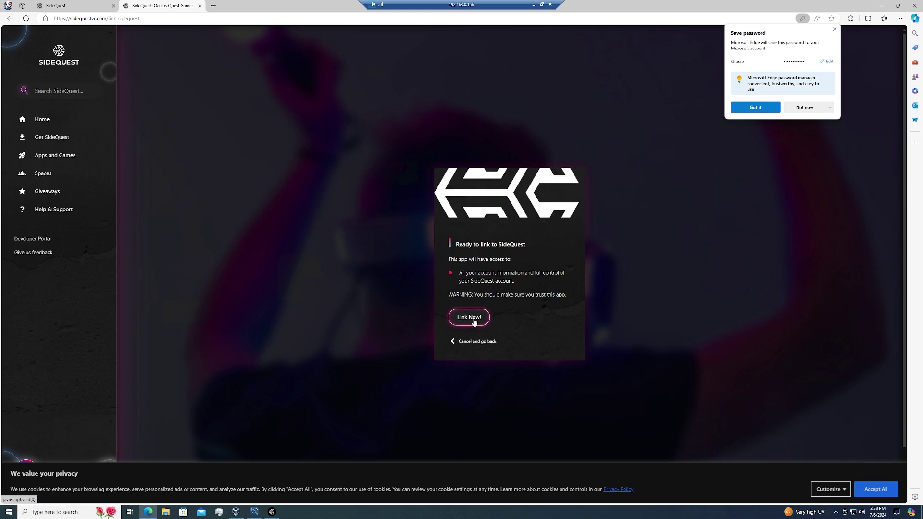
{"action": "left_click", "coordinate": [473, 318]}
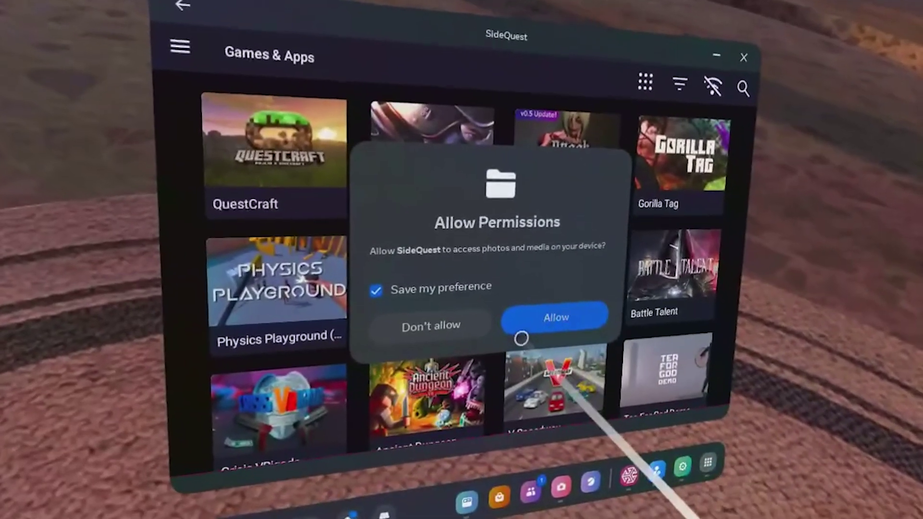
Allow SideQuest access to photos and media on the headset
{"action": "left_click", "coordinate": [533, 319]}
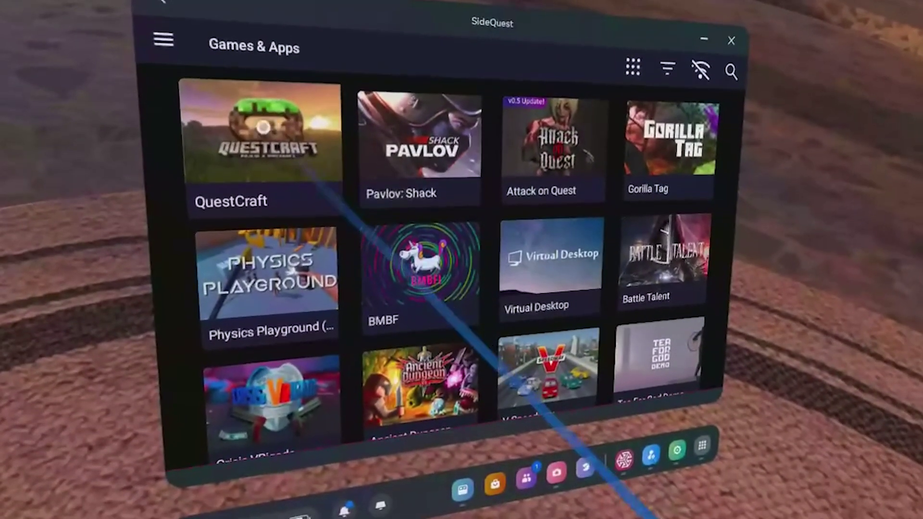
Open the QuestCraft page from the Games & Apps catalog
{"action": "left_click", "coordinate": [303, 154]}
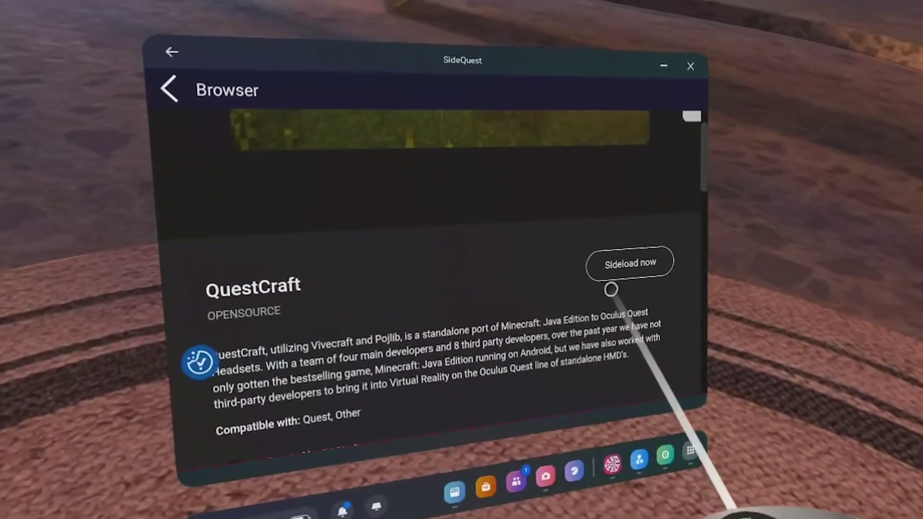
Sideload QuestCraft, allowing installs from SideQuest as an unknown source, and confirm the install
{"action": "left_click", "coordinate": [626, 260]}
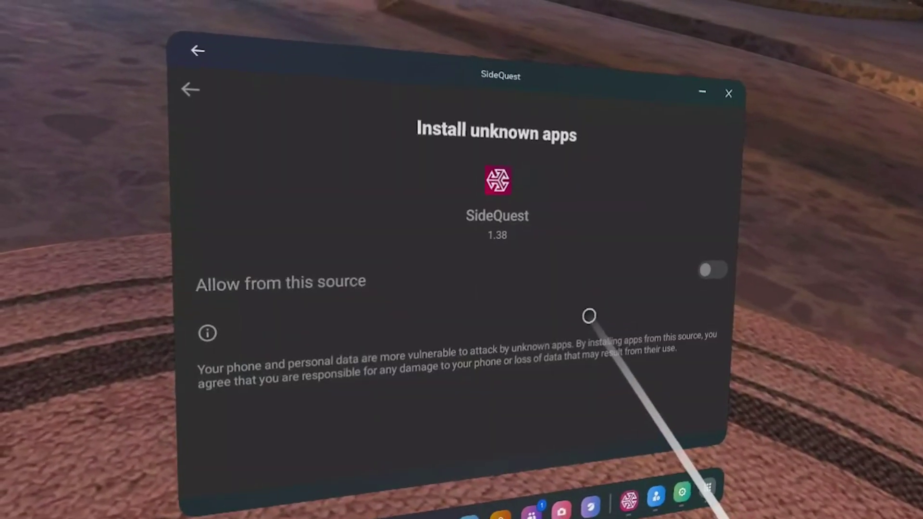
{"action": "left_click", "coordinate": [707, 261]}
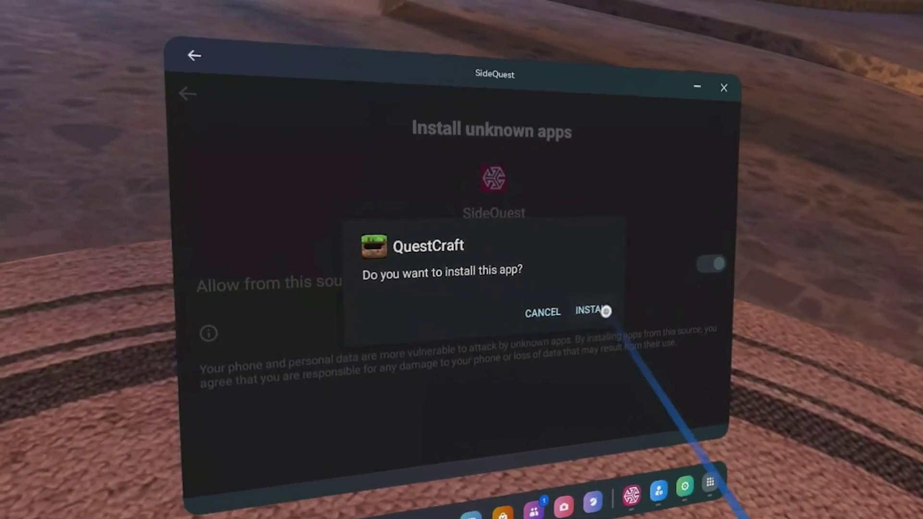
{"action": "left_click", "coordinate": [595, 309]}
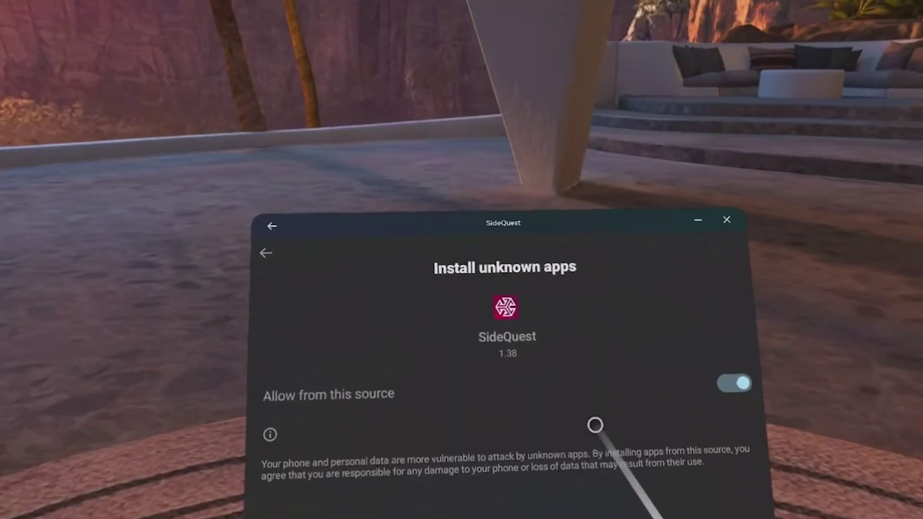
{"action": "key", "text": "Escape"}
{"action": "scroll", "coordinate": [649, 447], "scroll_direction": "up", "scroll_amount": 2}
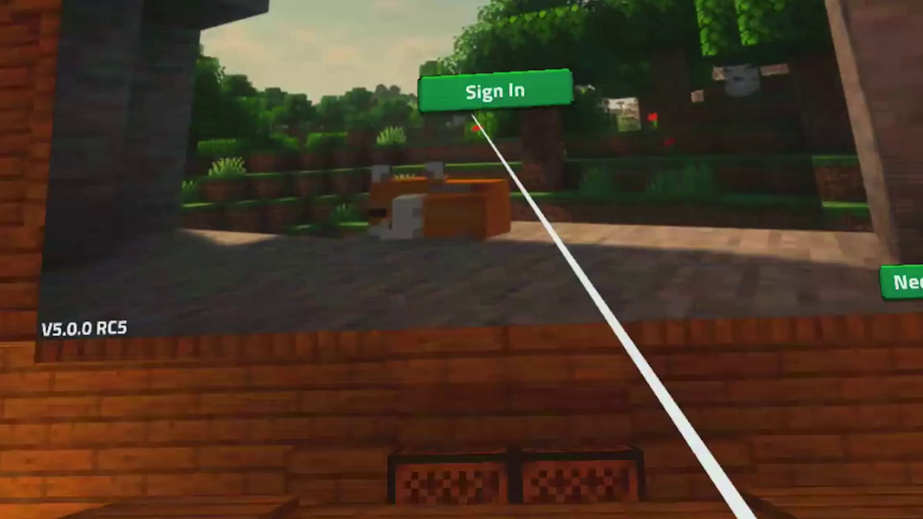
Start Microsoft sign-in from the QuestCraft launcher's Sign In button
{"action": "left_click", "coordinate": [478, 104]}
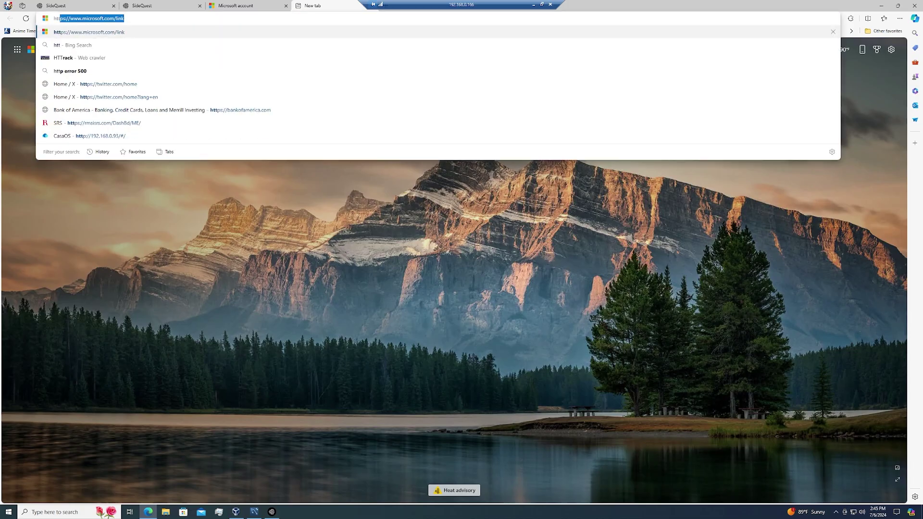
Enter QuestCraft's device code at microsoft.com/link, verify via emailed code, and accept QCXR's permissions
{"action": "key", "text": "Return"}
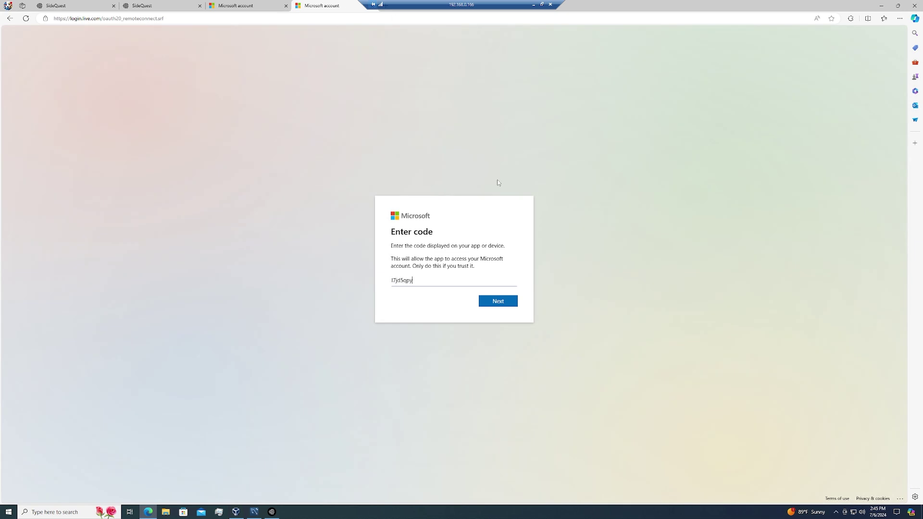
{"action": "left_click", "coordinate": [498, 305]}
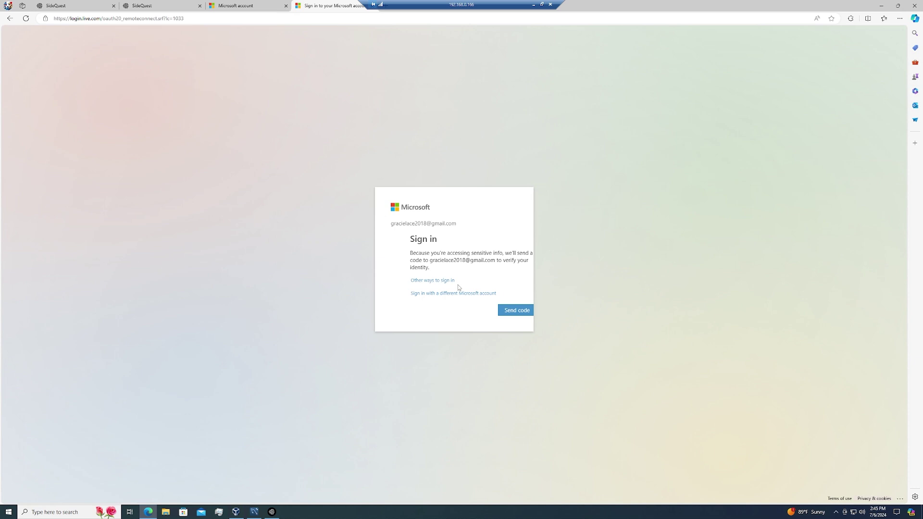
{"action": "left_click", "coordinate": [503, 313]}
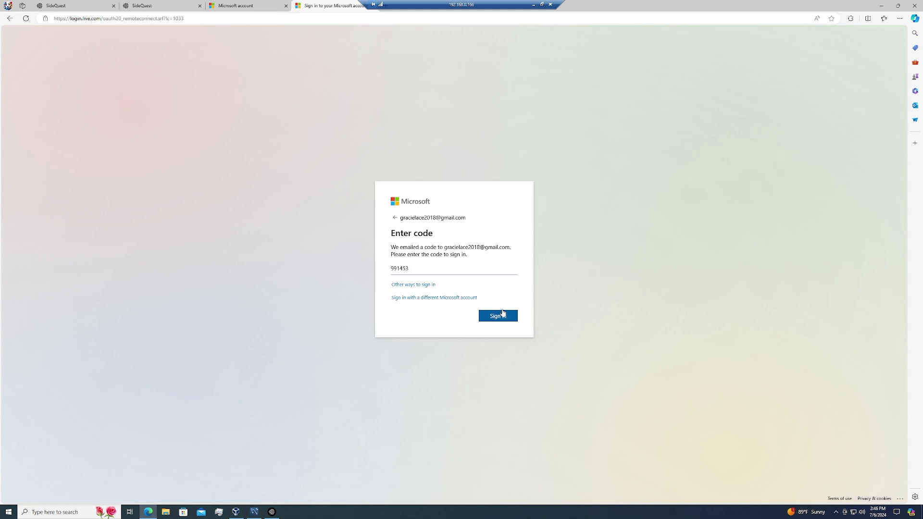
{"action": "left_click", "coordinate": [498, 316]}
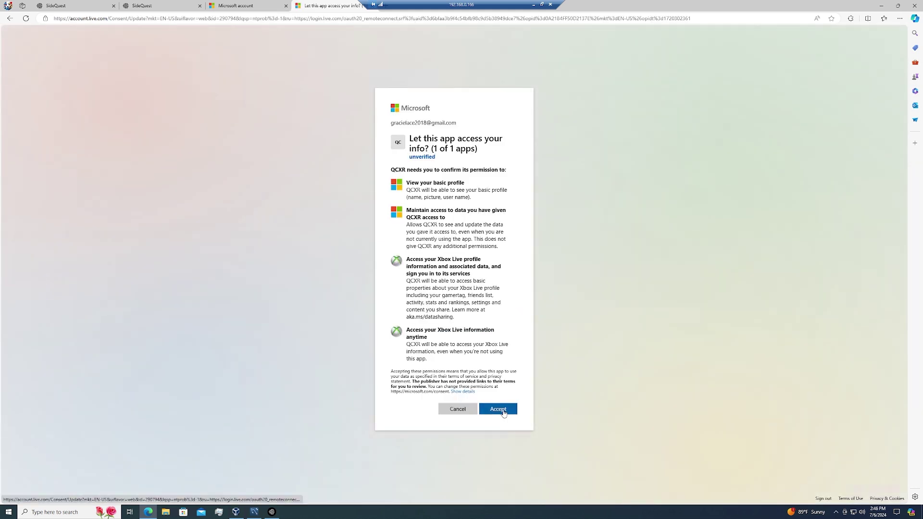
{"action": "left_click", "coordinate": [504, 412]}
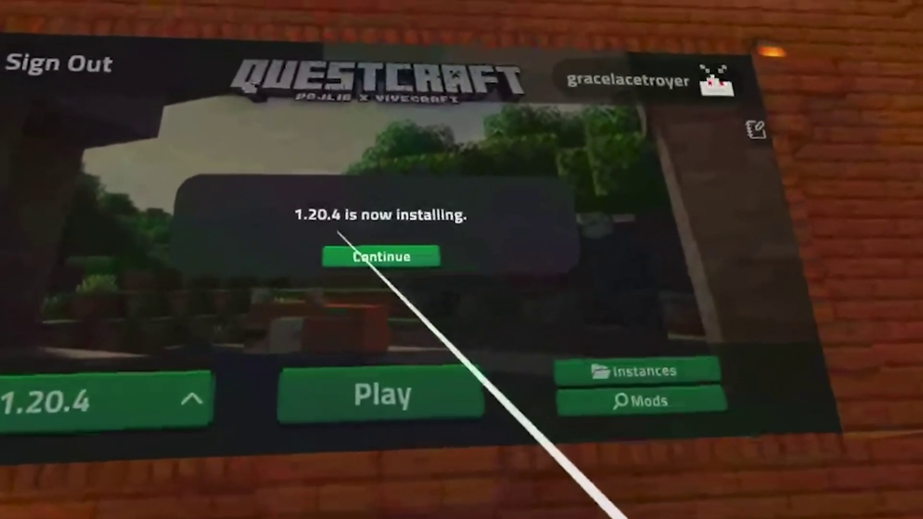
Dismiss the '1.20.4 is now installing' notice with Continue
{"action": "left_click", "coordinate": [343, 254]}
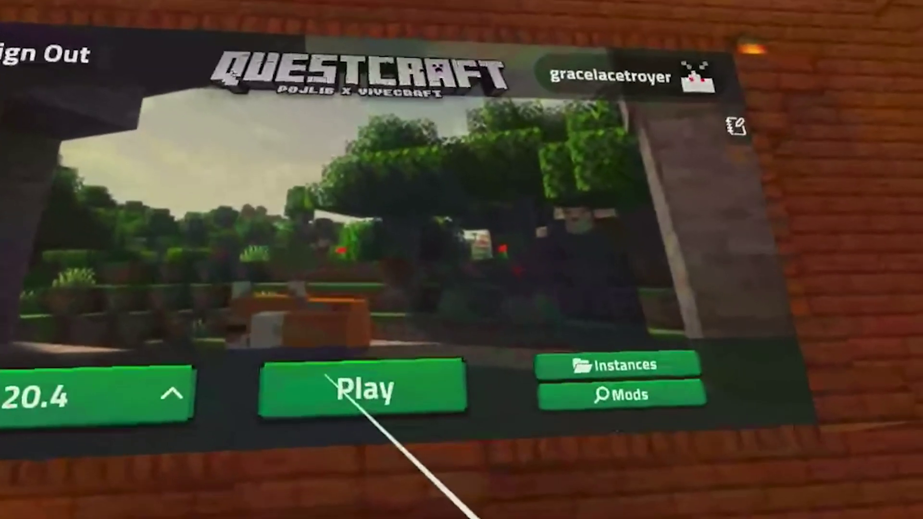